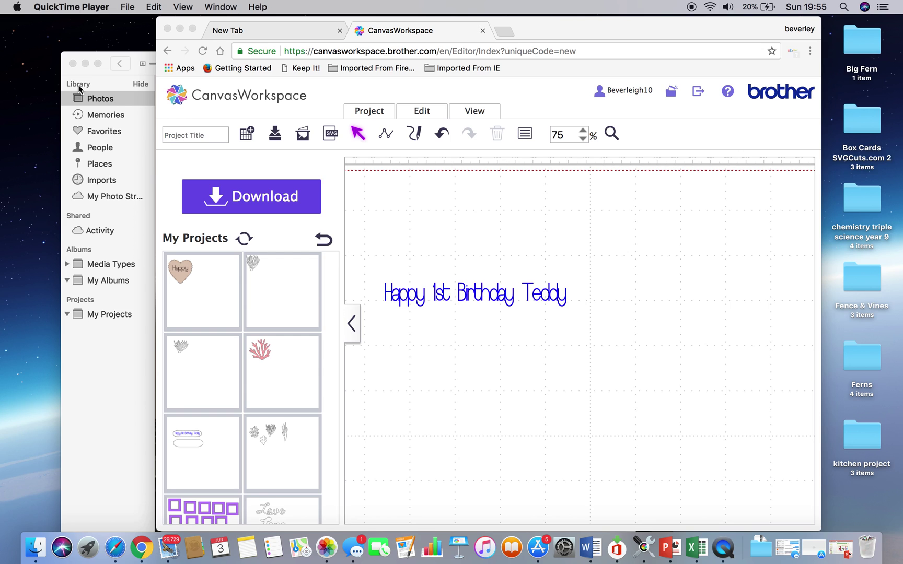
# Bring the Photos window with the finished pirate card photo to the front
pyautogui.click(135, 72)
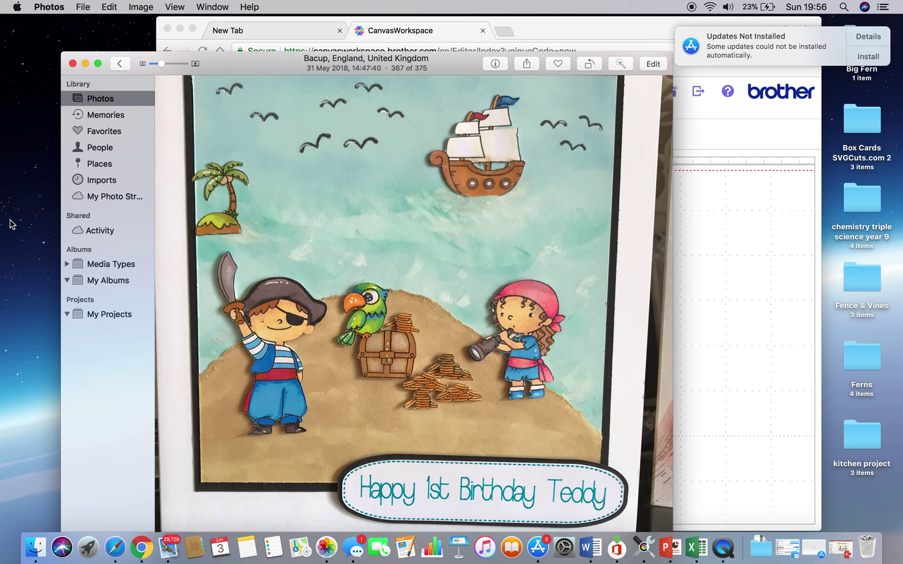
# Close the pirate card photo to return to the CanvasWorkspace design
pyautogui.click(73, 64)
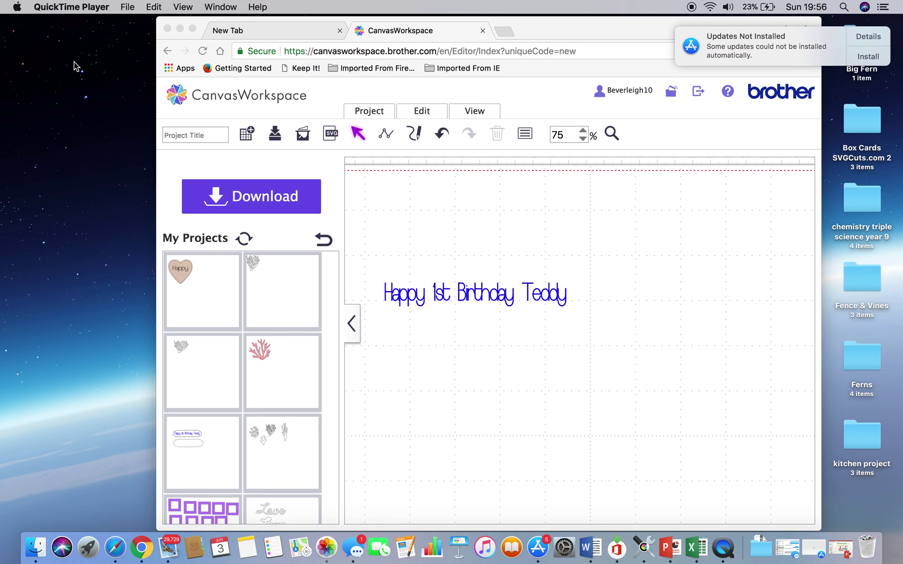
# Return to CanvasWorkspace and browse the Basic shapes library to find the scalloped cloud
pyautogui.click(191, 31)
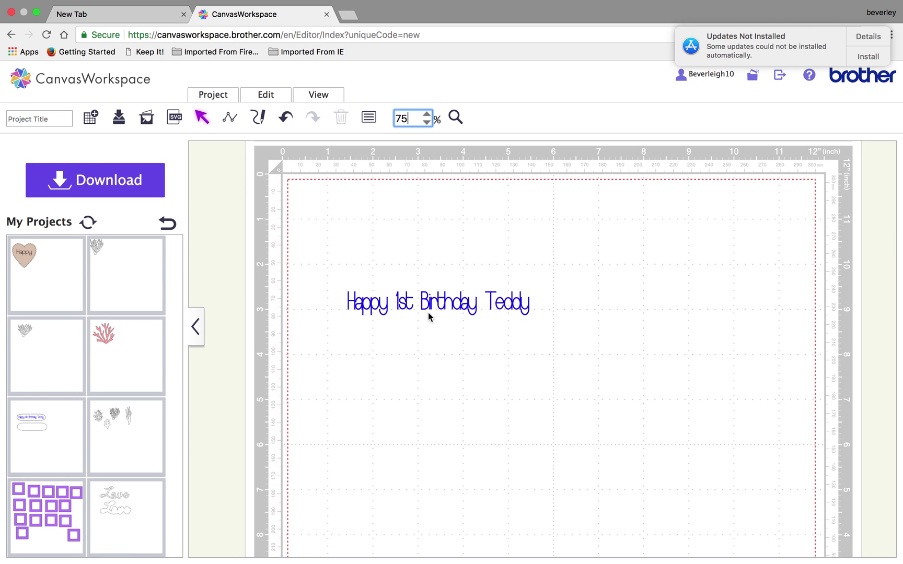
pyautogui.click(168, 226)
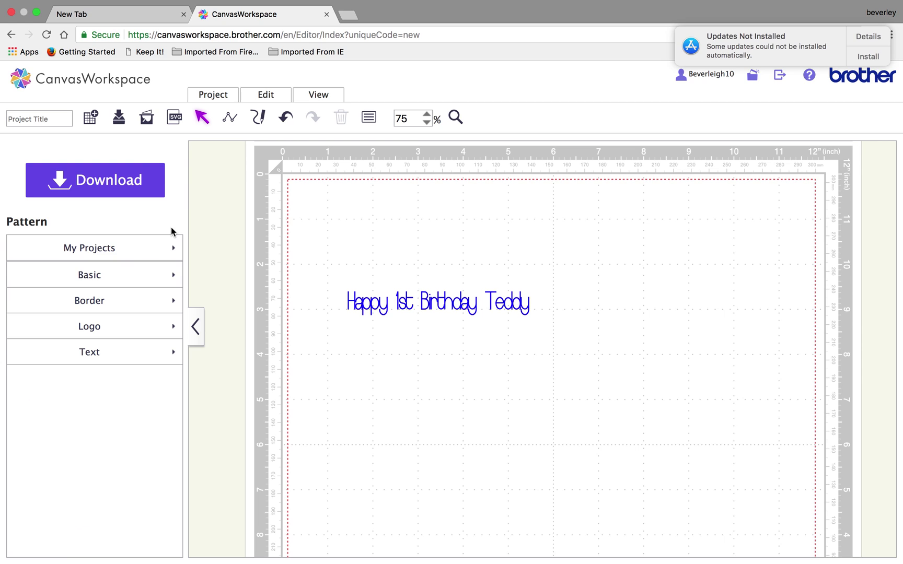
pyautogui.click(132, 278)
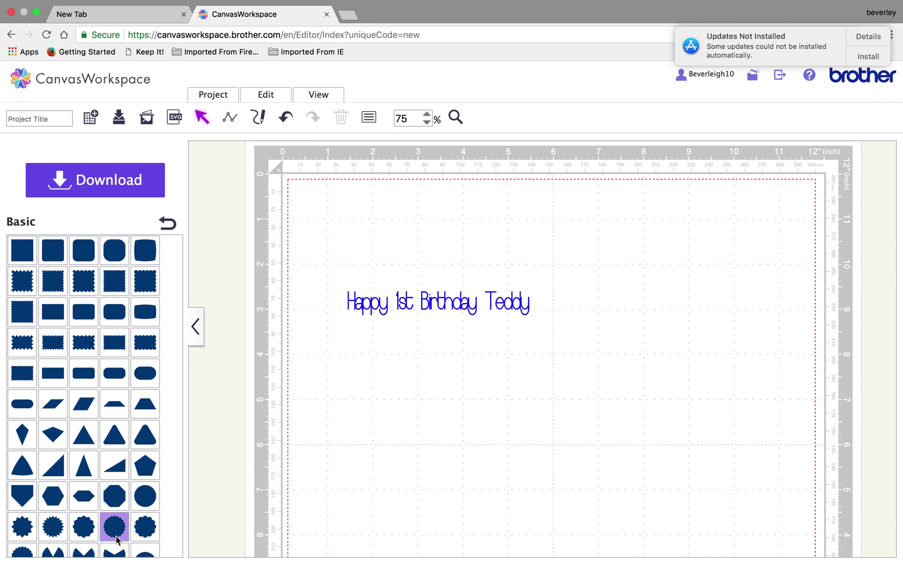
pyautogui.scroll(-3, 112, 434)
pyautogui.scroll(-2, 105, 441)
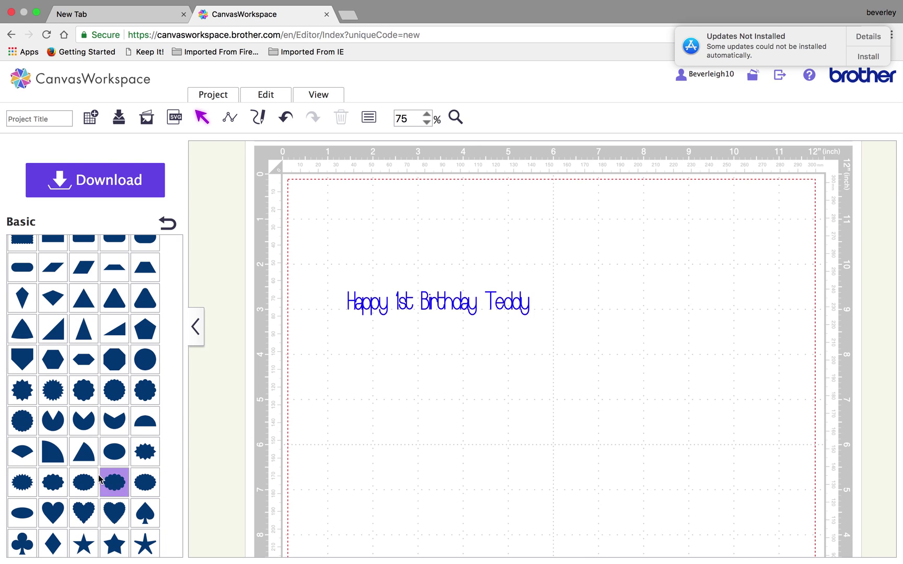
# Add the scalloped cloud over the birthday text and resize it to 5.51″ × 1.75″
pyautogui.click(98, 482)
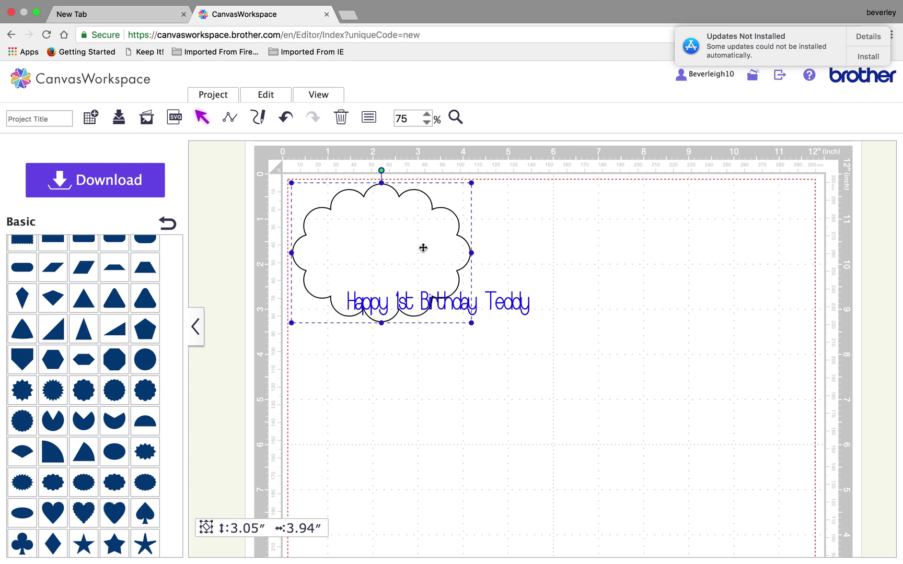
pyautogui.moveTo(431, 248); pyautogui.dragTo(465, 301)
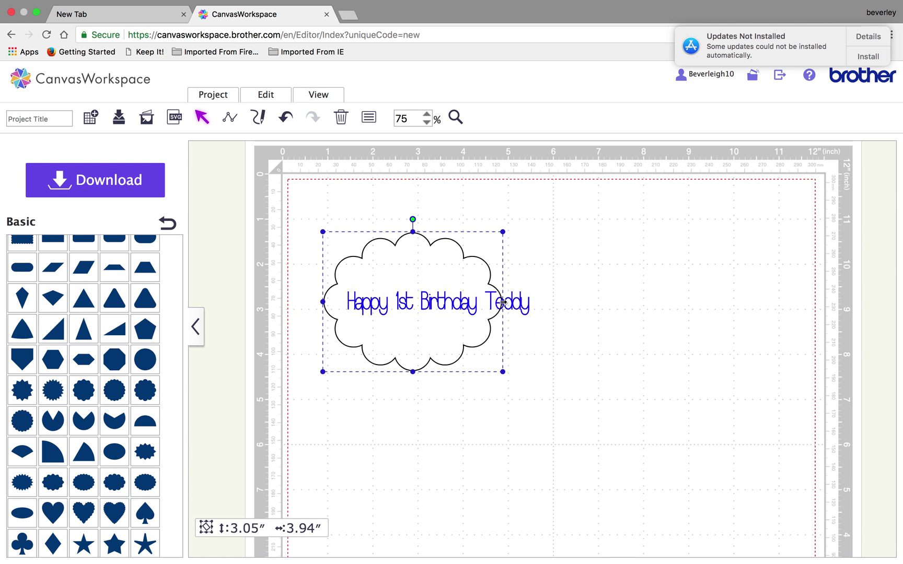
pyautogui.moveTo(503, 302); pyautogui.dragTo(573, 302)
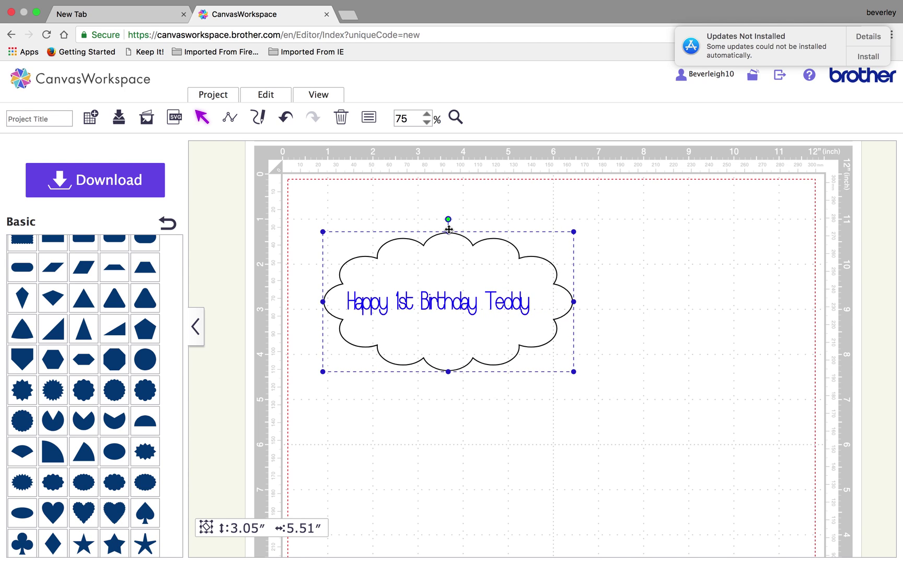
pyautogui.moveTo(447, 232); pyautogui.dragTo(447, 256)
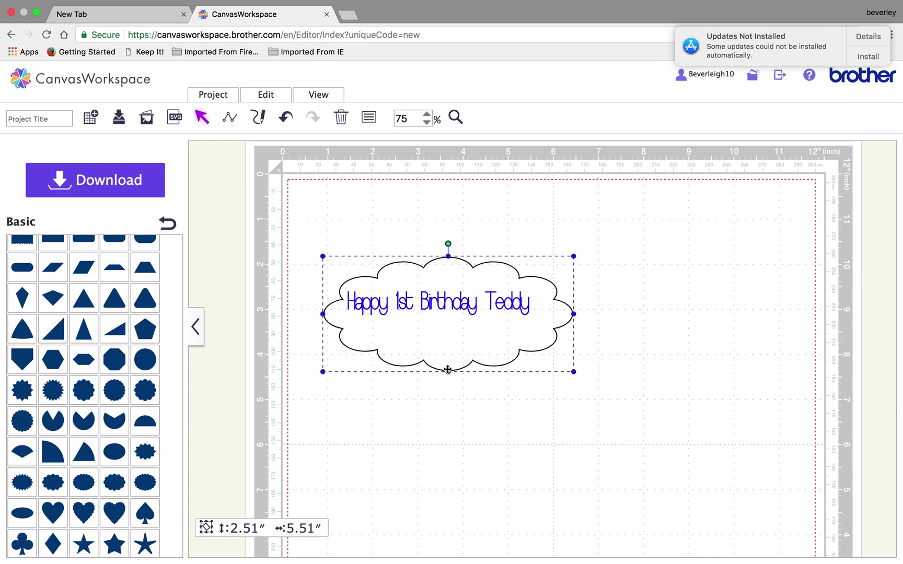
pyautogui.moveTo(448, 374); pyautogui.dragTo(444, 337)
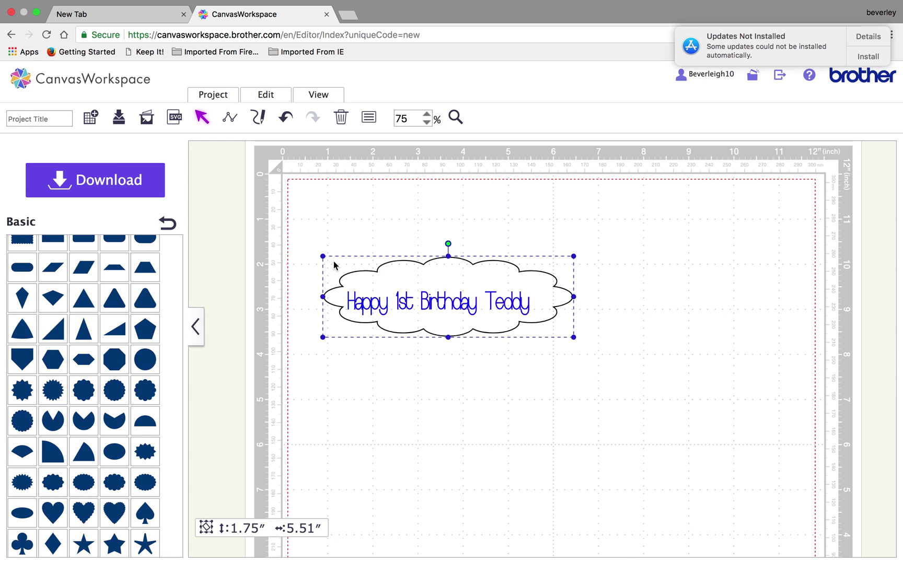
pyautogui.moveTo(308, 239); pyautogui.dragTo(603, 370)
# Align the cloud and text with Align Center and Align Middle so the text sits centred
pyautogui.click(266, 94)
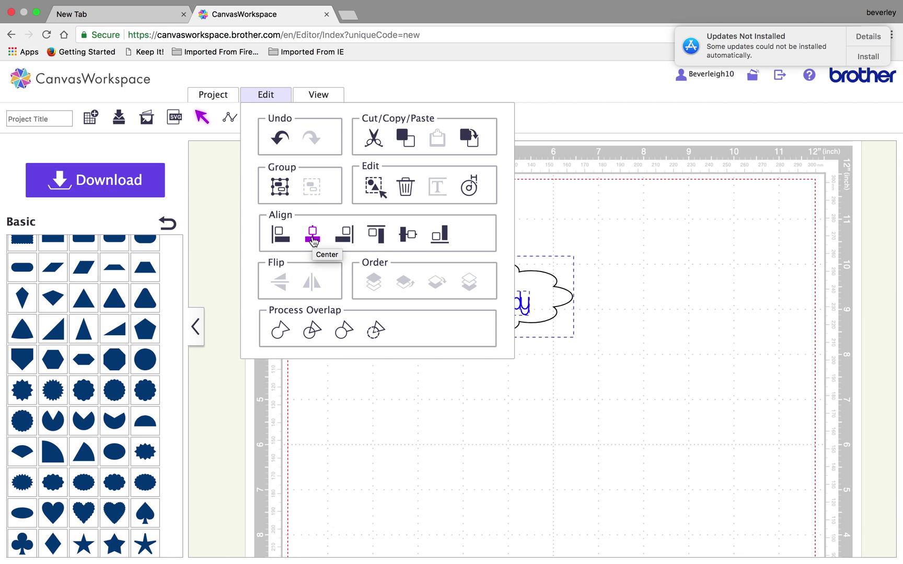
pyautogui.click(674, 385)
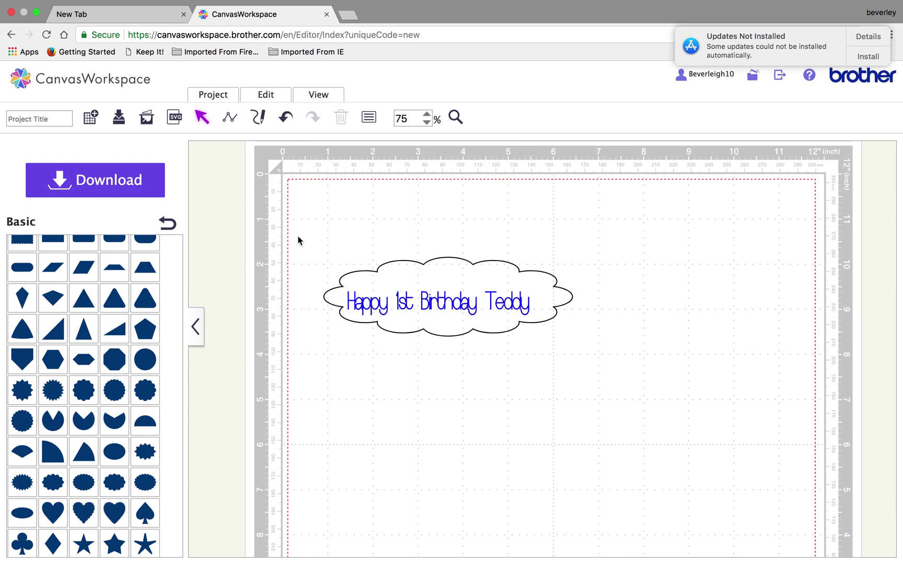
pyautogui.moveTo(315, 226); pyautogui.dragTo(625, 385)
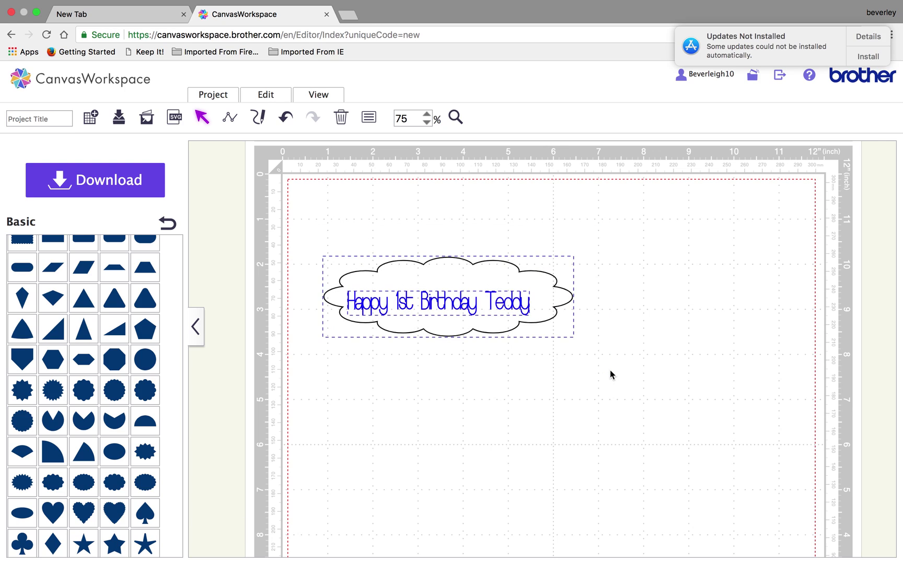
pyautogui.click(273, 97)
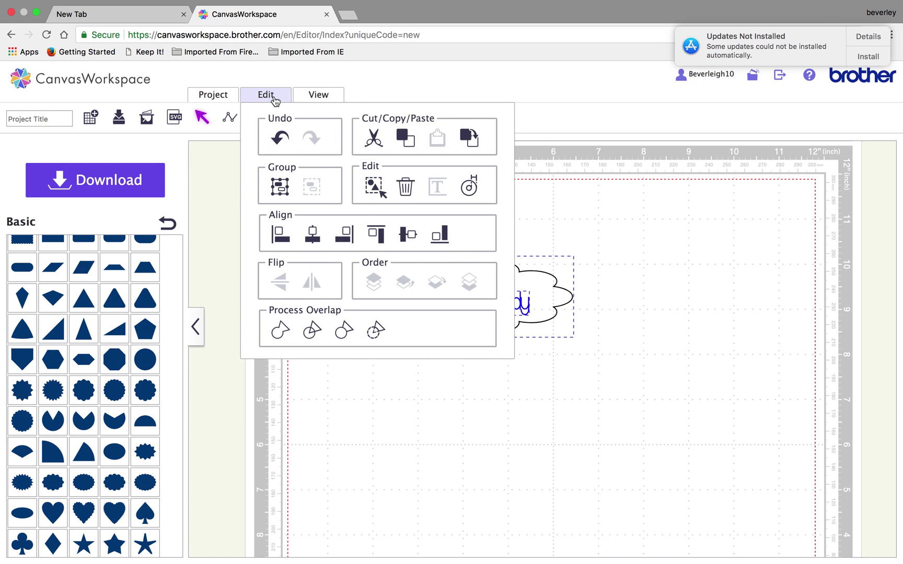
pyautogui.click(311, 236)
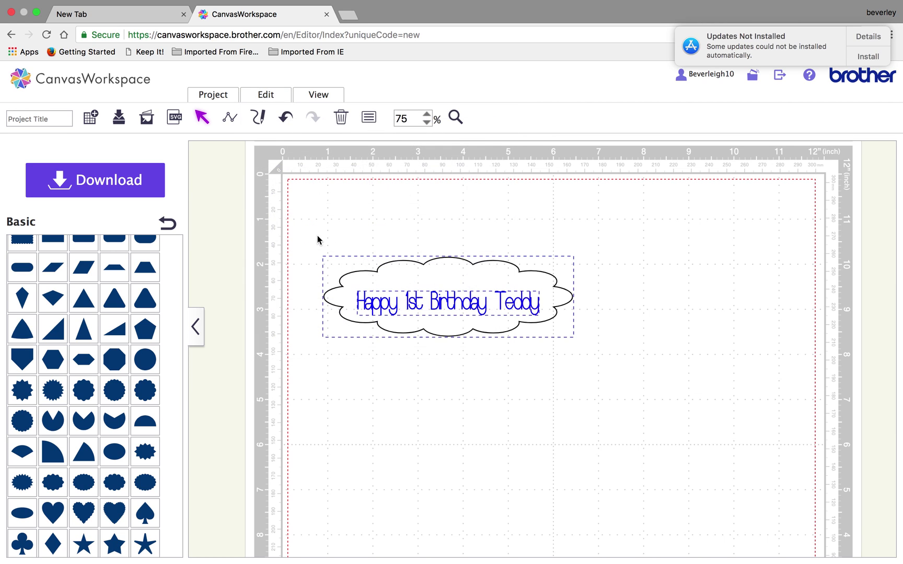
pyautogui.click(273, 98)
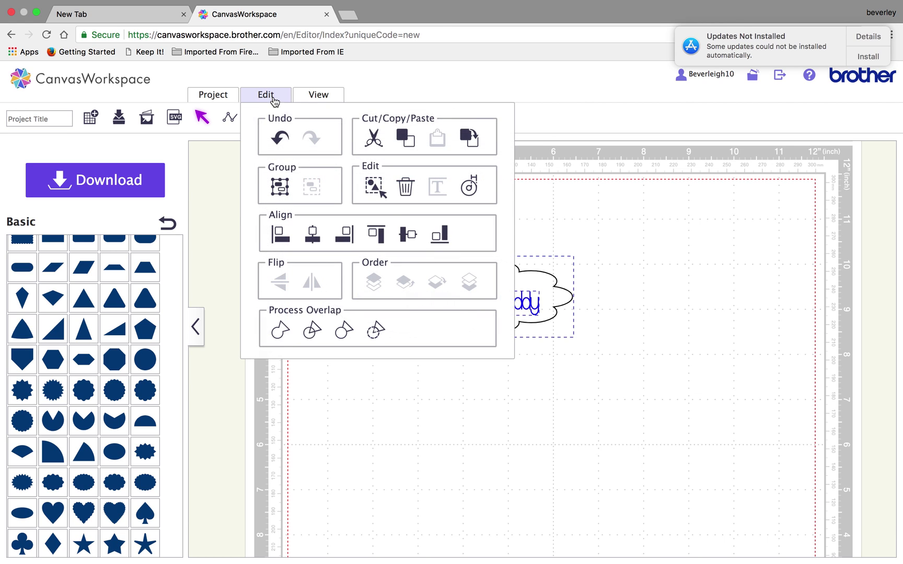
pyautogui.click(410, 236)
pyautogui.click(264, 96)
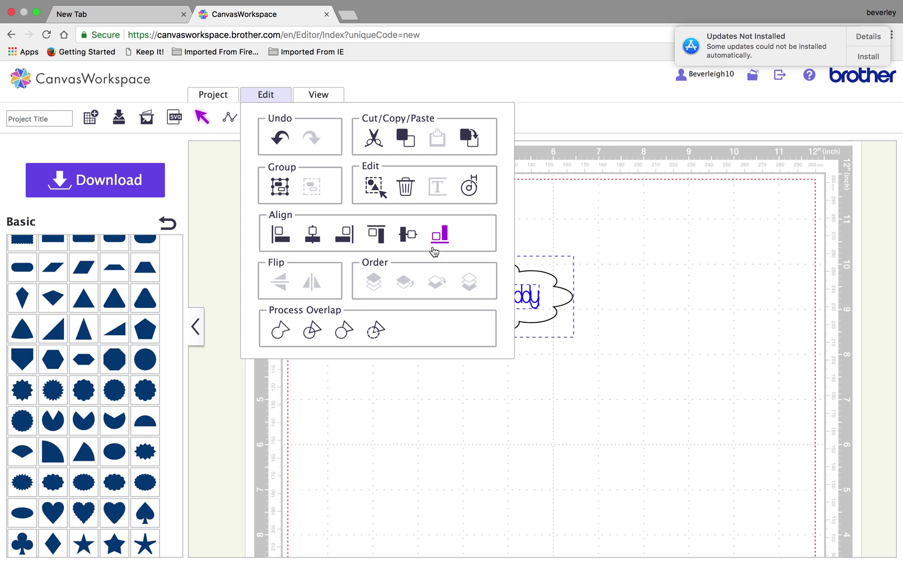
pyautogui.click(581, 228)
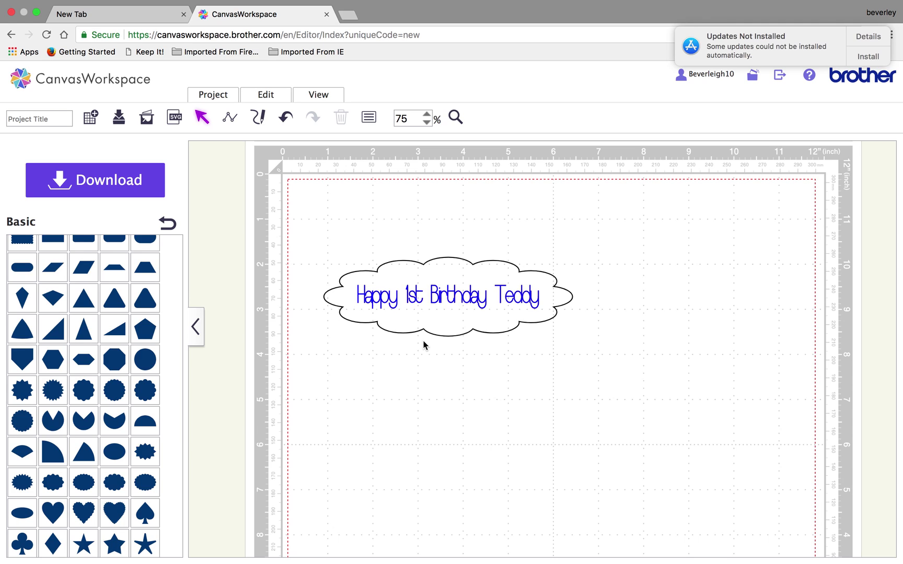
# Open Create Offset Line for the cloud, which starts at 0.2 in outward with round corners
pyautogui.click(427, 293)
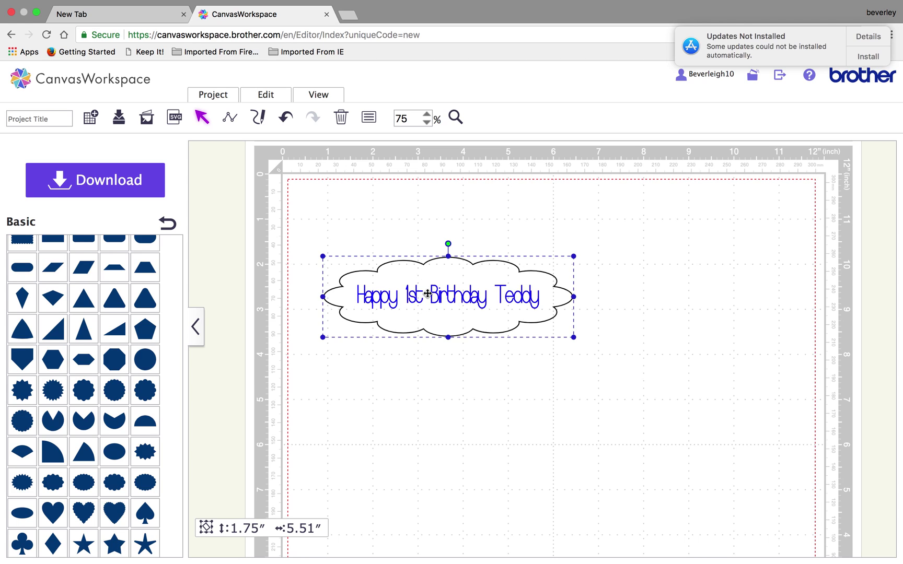
pyautogui.click(273, 97)
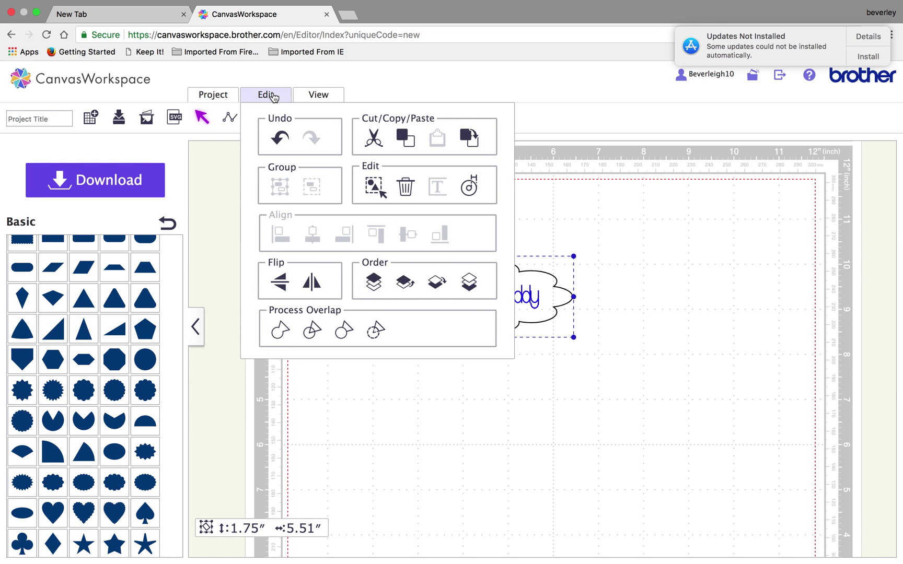
pyautogui.click(473, 189)
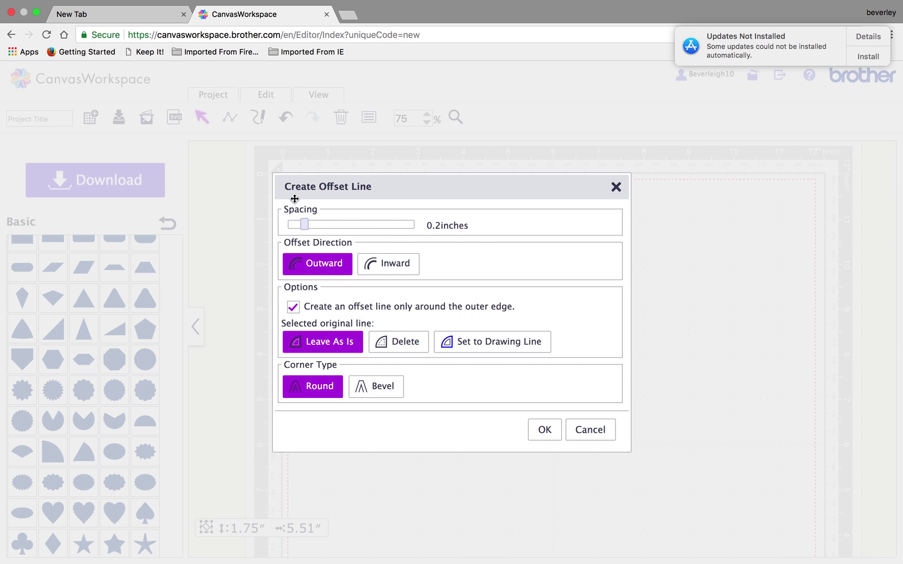
# Create a 0.08 in inward round-cornered offset line, setting the original to a drawing line
pyautogui.click(305, 225)
pyautogui.moveTo(306, 227); pyautogui.dragTo(428, 235)
pyautogui.moveTo(412, 225); pyautogui.dragTo(275, 230)
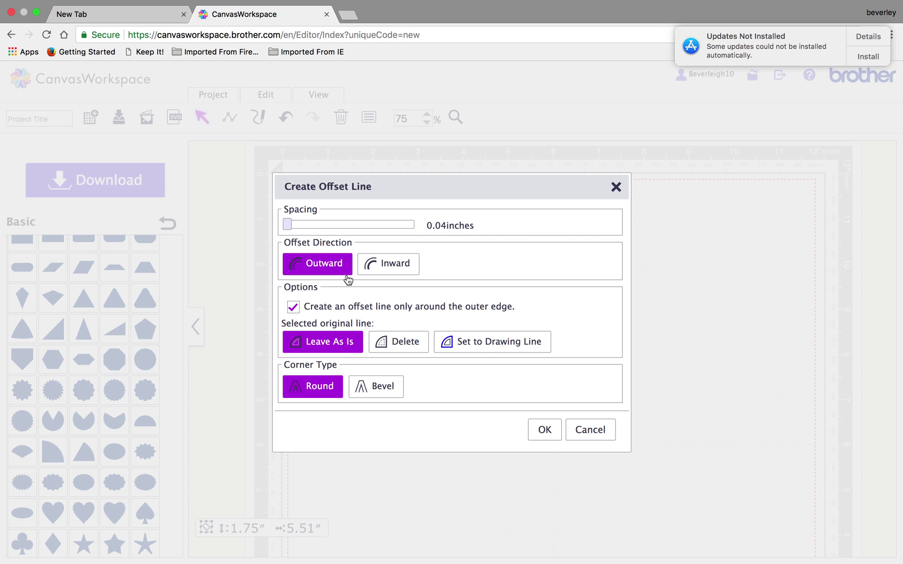
pyautogui.click(291, 225)
pyautogui.moveTo(291, 225); pyautogui.dragTo(294, 228)
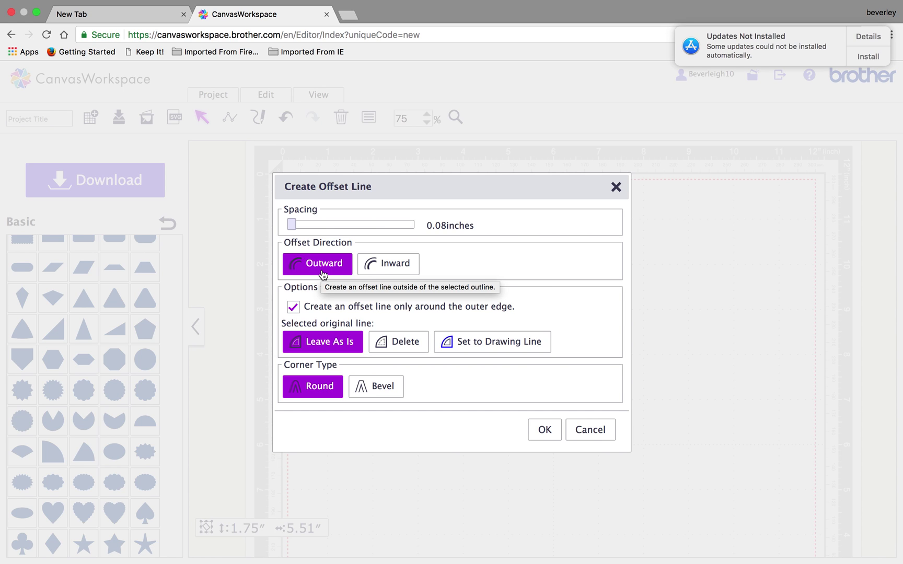
pyautogui.click(399, 265)
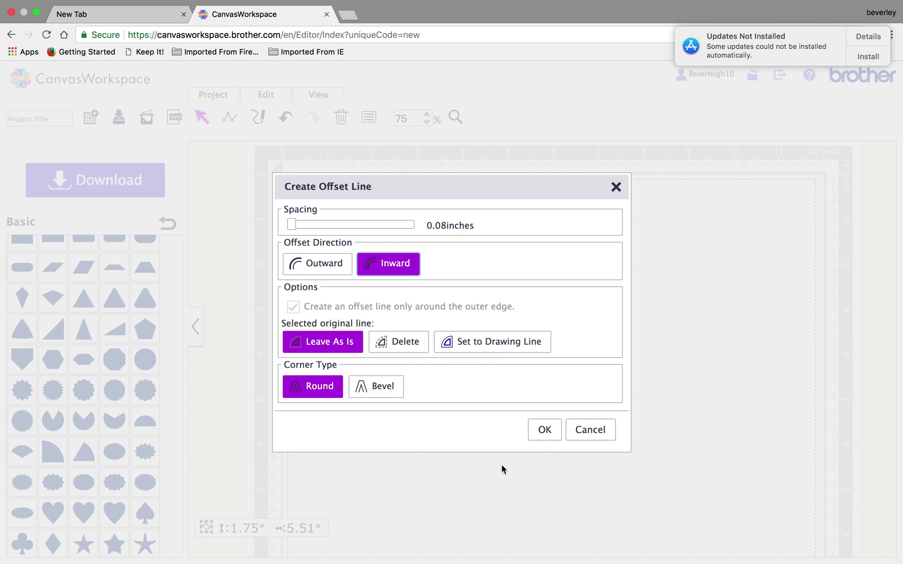
pyautogui.click(513, 350)
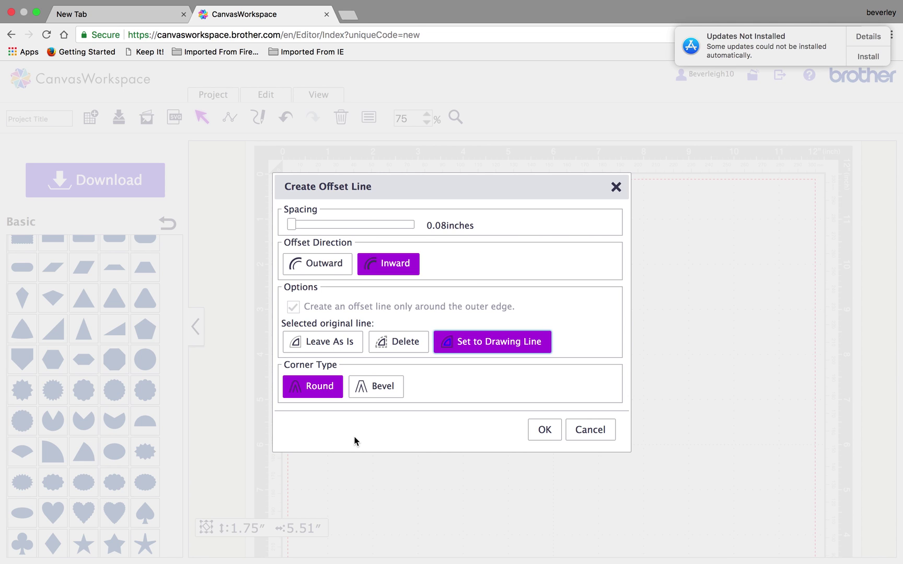
pyautogui.click(553, 438)
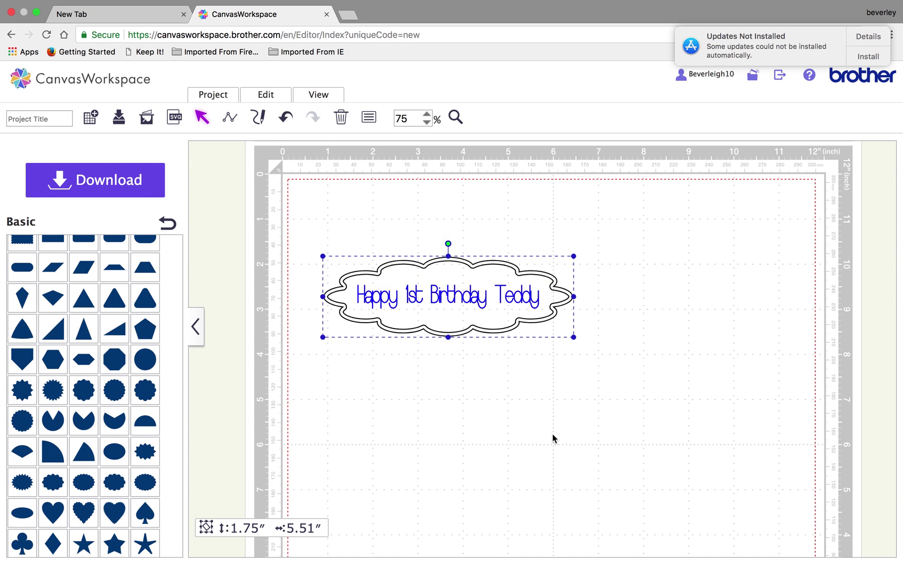
# Check the inner (1.59″ × 5.35″) and outer cloud outlines and zoom the canvas to 100%
pyautogui.click(490, 329)
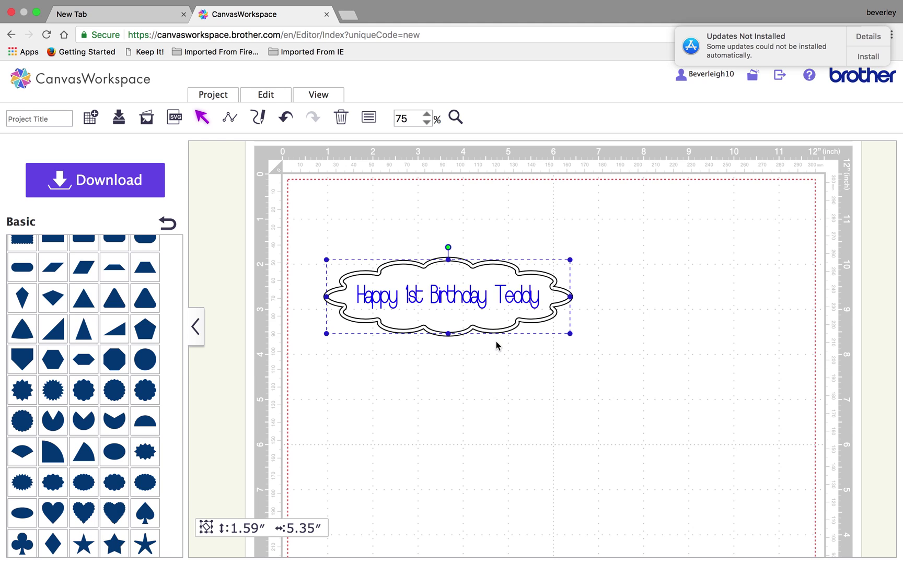
pyautogui.click(497, 349)
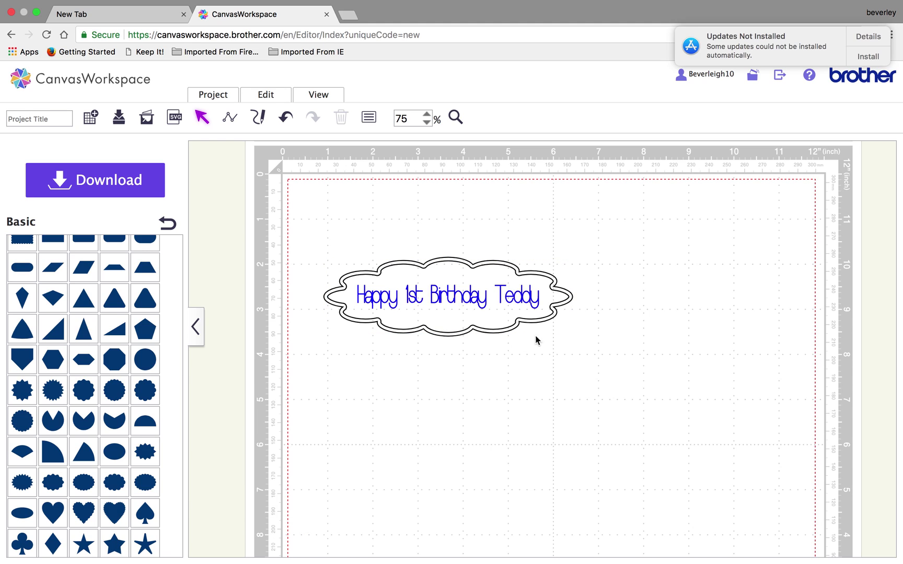
pyautogui.click(573, 296)
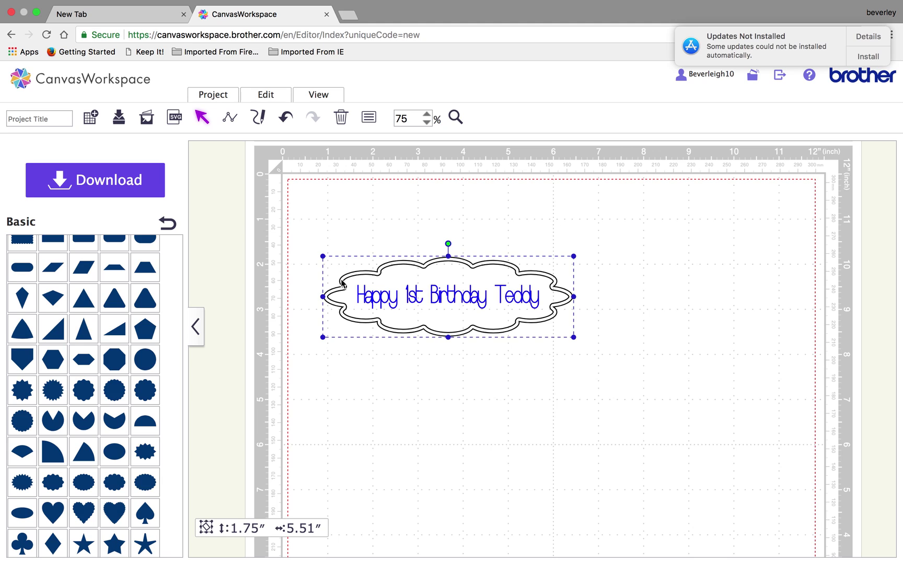
pyautogui.click(547, 370)
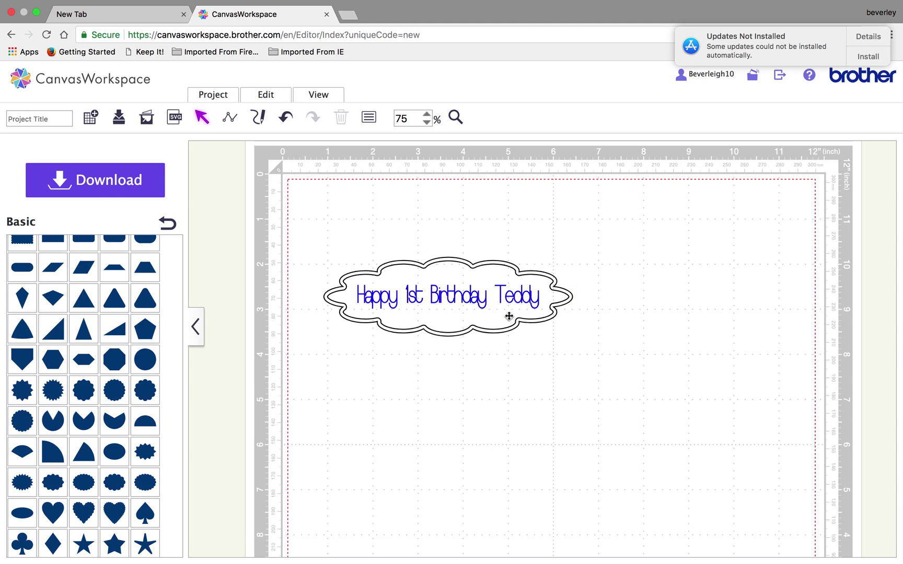
pyautogui.click(669, 358)
pyautogui.click(427, 113)
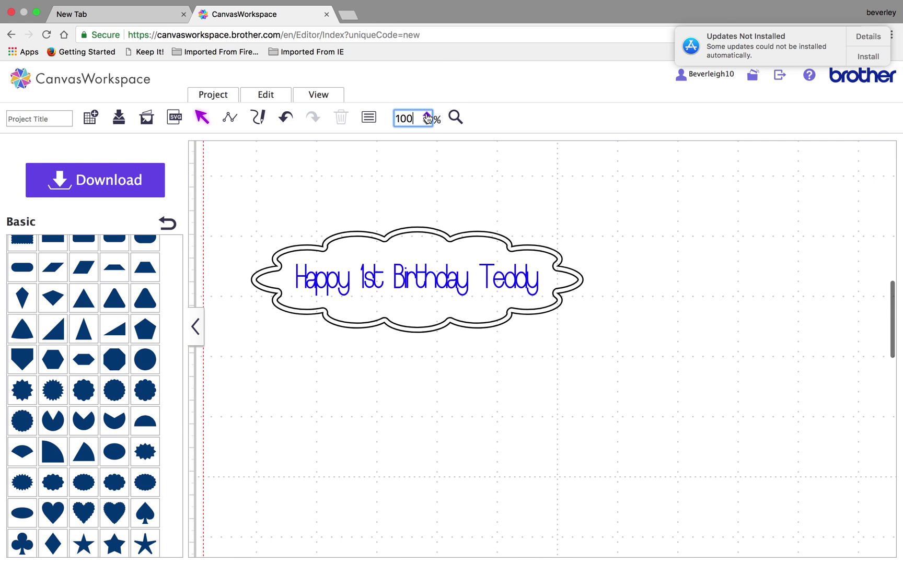
pyautogui.click(529, 309)
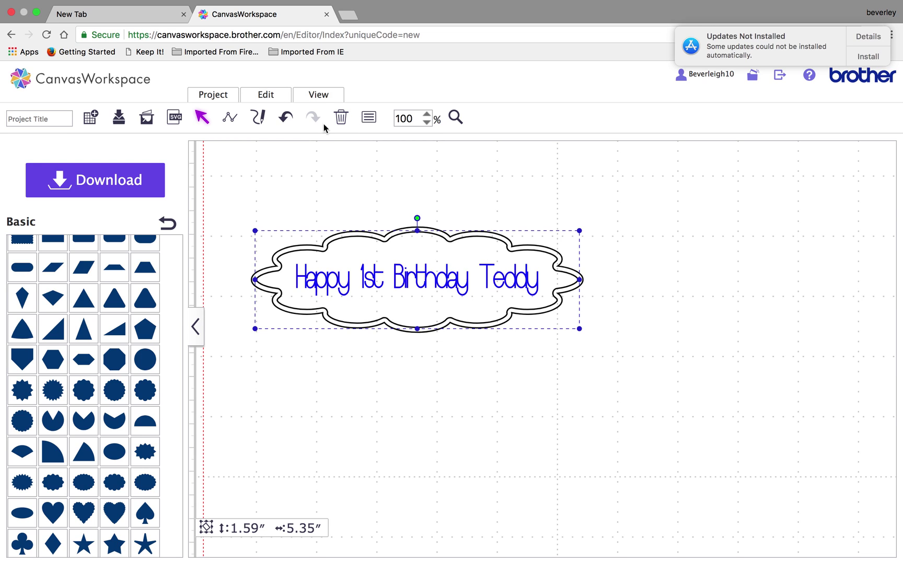
# Show Properties and make the inner cloud outline a cutting line with a long-dash pattern
pyautogui.click(317, 97)
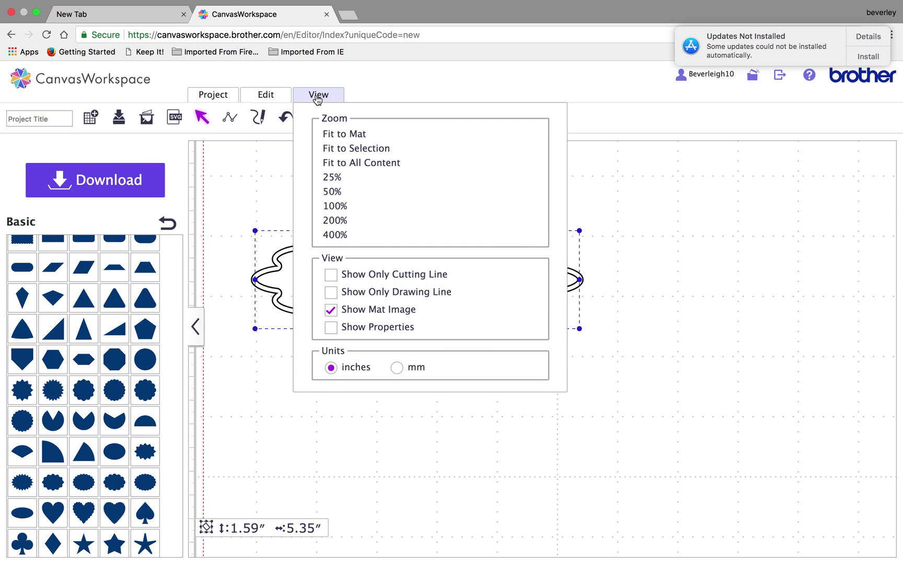
pyautogui.click(360, 328)
pyautogui.moveTo(350, 144); pyautogui.dragTo(743, 145)
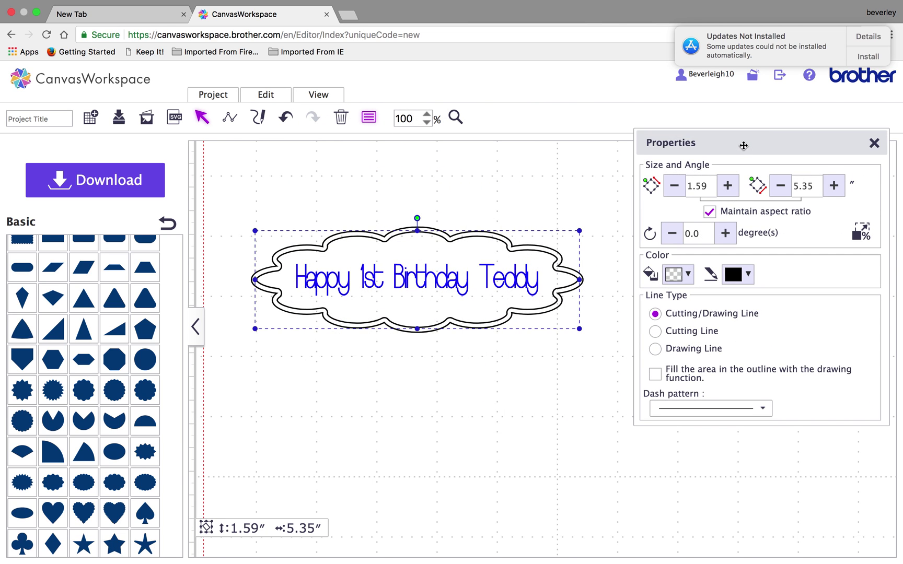
pyautogui.click(708, 335)
pyautogui.click(763, 412)
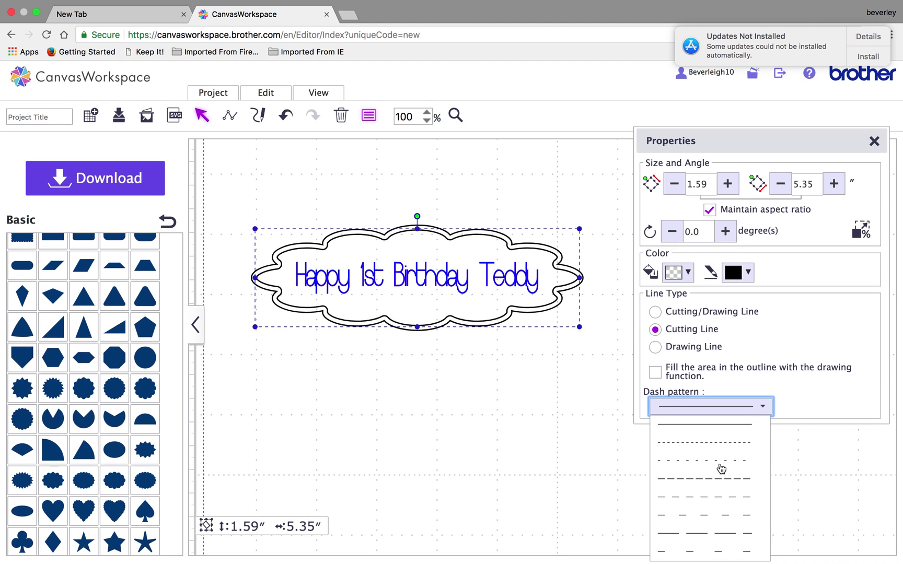
pyautogui.moveTo(745, 143); pyautogui.dragTo(744, 79)
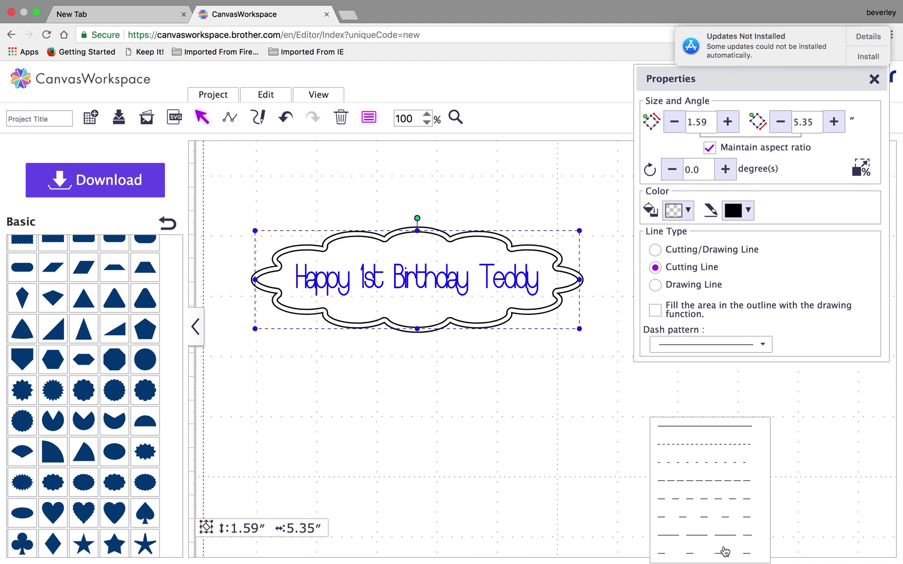
pyautogui.click(763, 346)
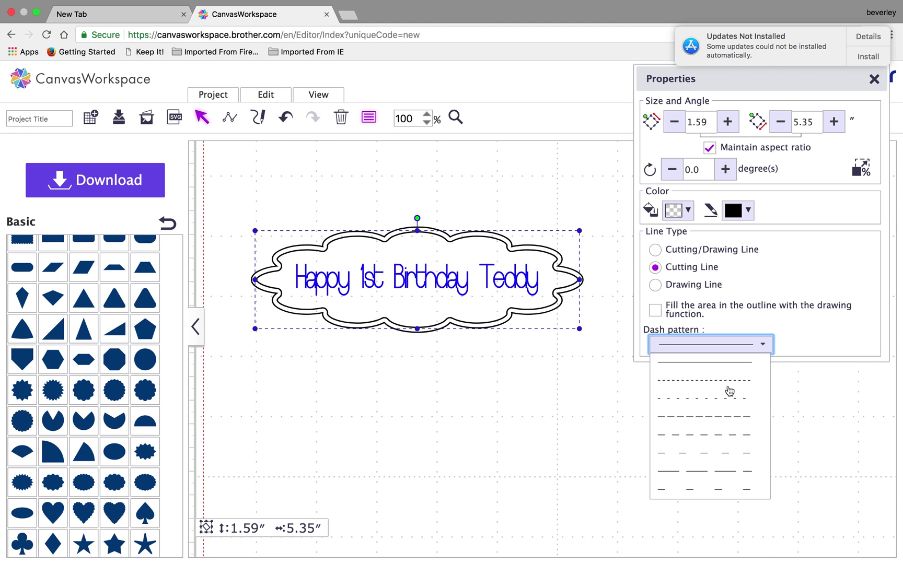
pyautogui.click(725, 417)
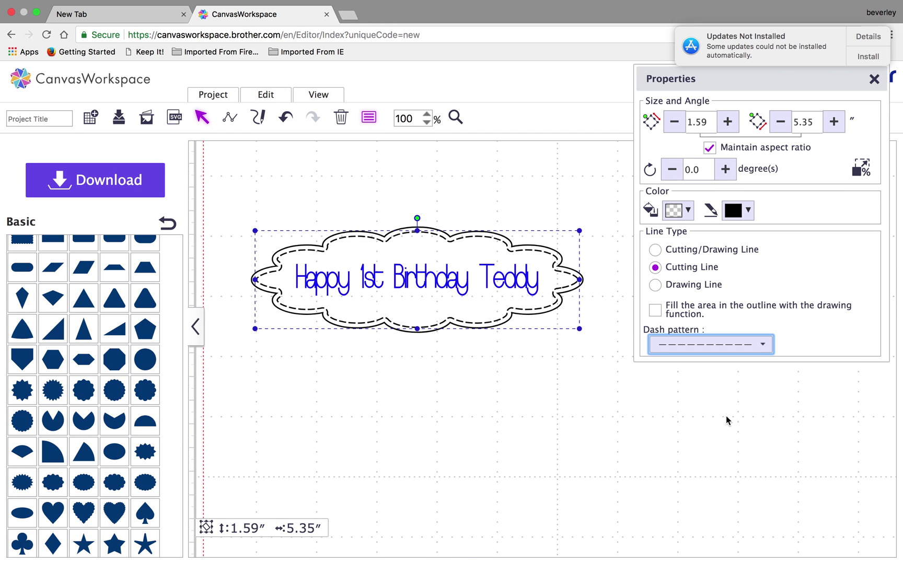
# Set the dashed inner outline to Drawing Line and the outer cloud outline to Cutting Line
pyautogui.click(657, 285)
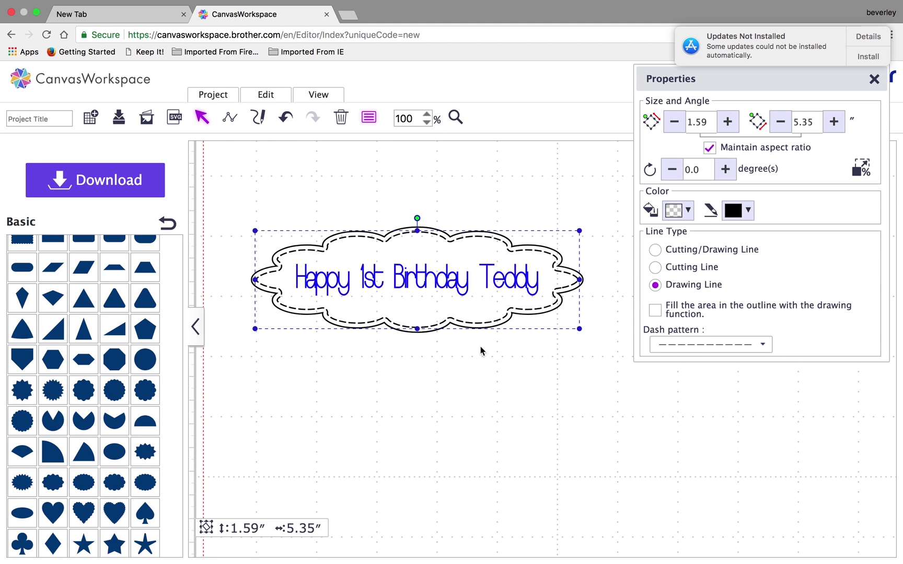
pyautogui.click(497, 392)
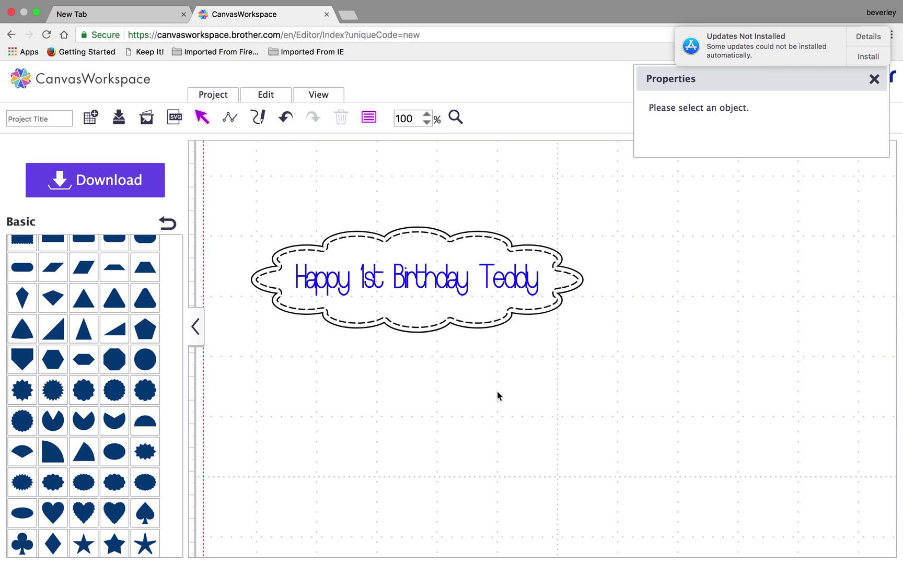
pyautogui.click(581, 278)
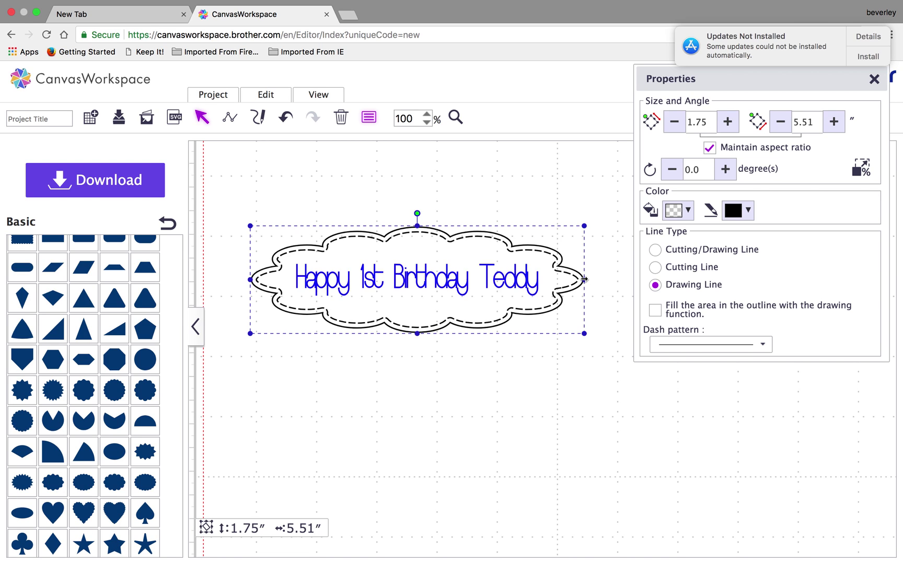
pyautogui.click(693, 274)
pyautogui.click(566, 424)
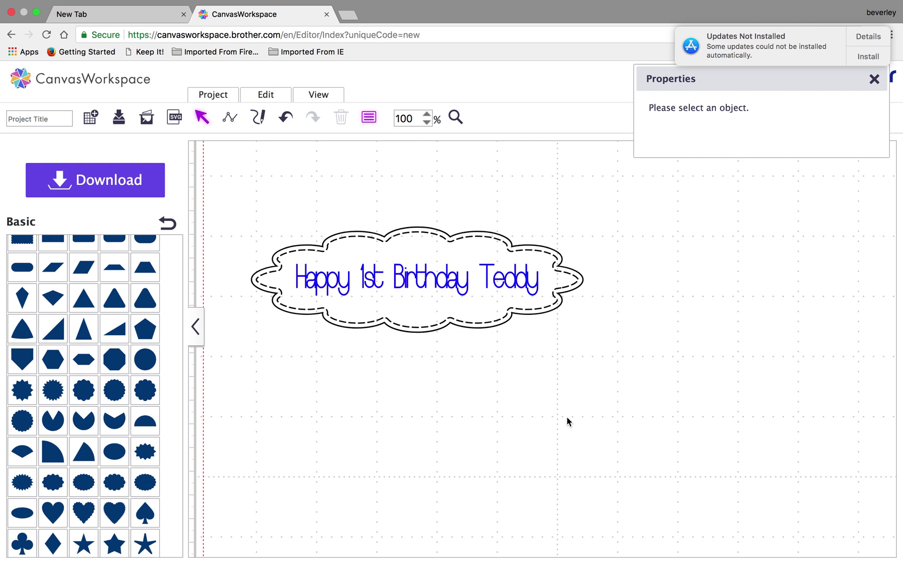
# Select the inner and outer cloud outlines in turn to verify their line types
pyautogui.click(583, 276)
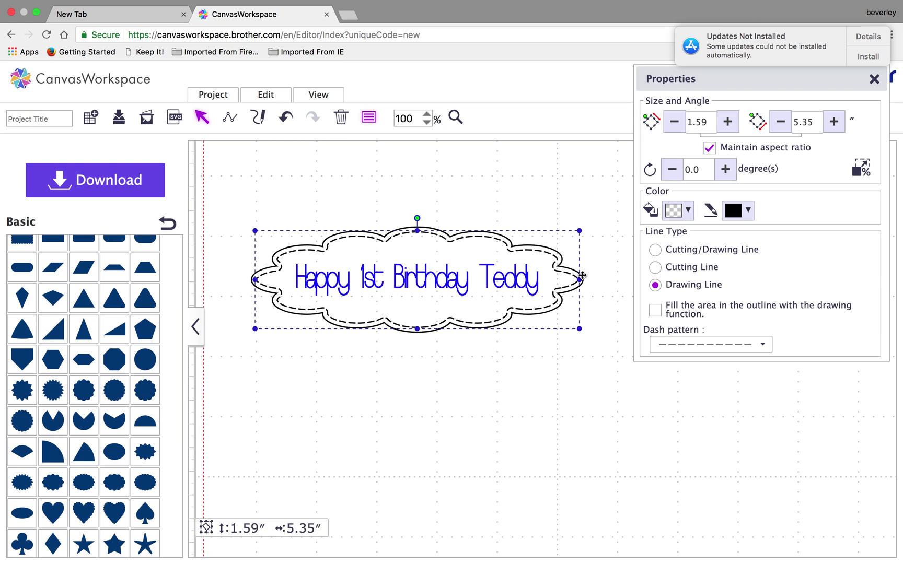
pyautogui.click(604, 308)
pyautogui.click(582, 279)
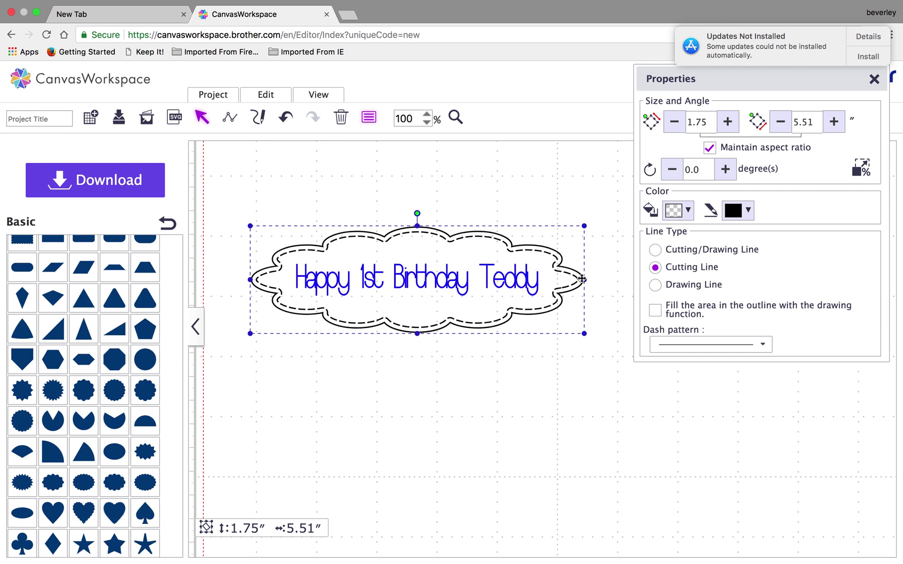
pyautogui.click(549, 433)
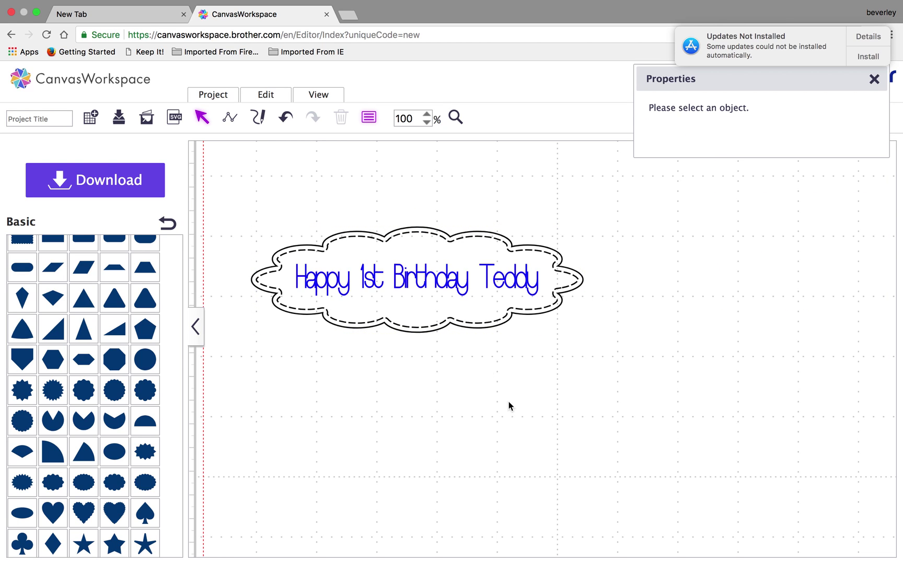
pyautogui.click(447, 280)
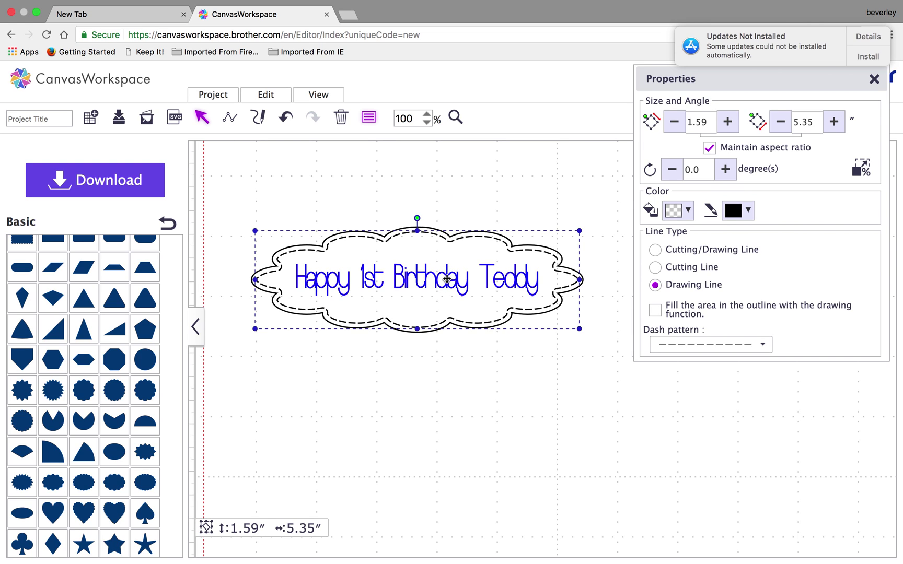
pyautogui.click(447, 362)
pyautogui.click(494, 326)
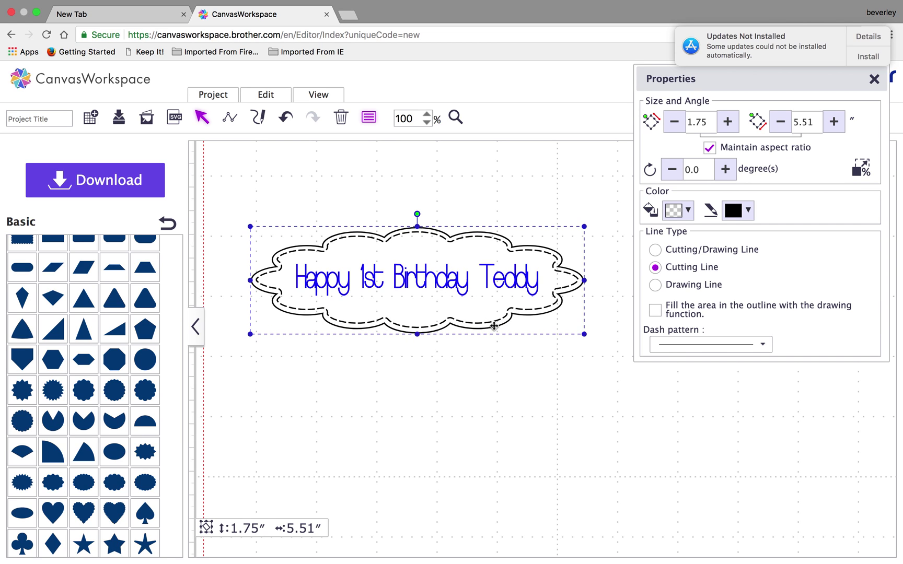
# Send the outer cloud outline backward in the stacking order
pyautogui.click(266, 95)
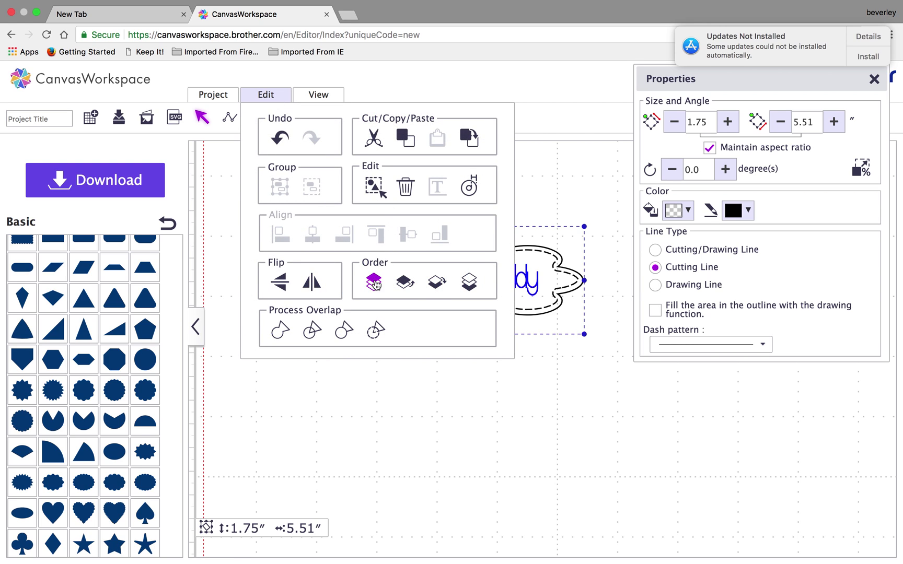
pyautogui.click(435, 283)
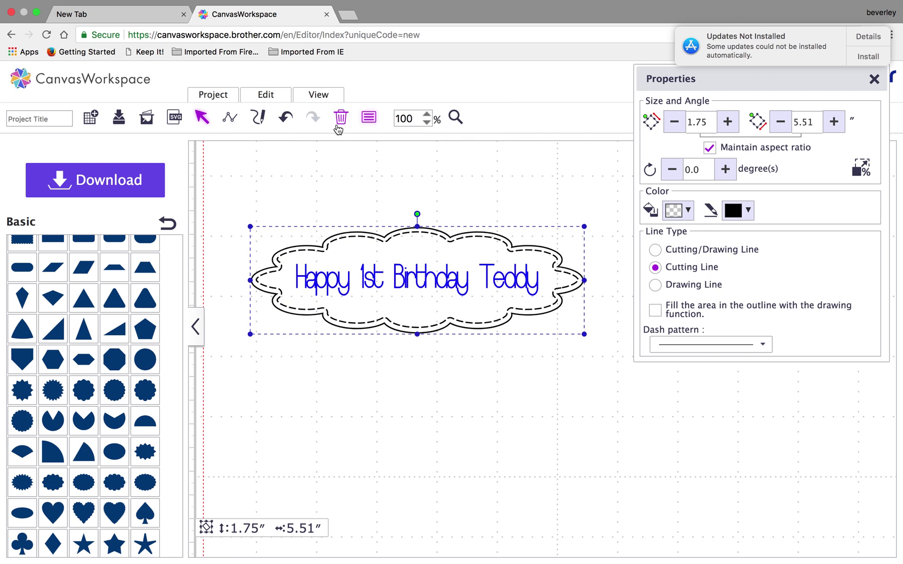
pyautogui.click(317, 97)
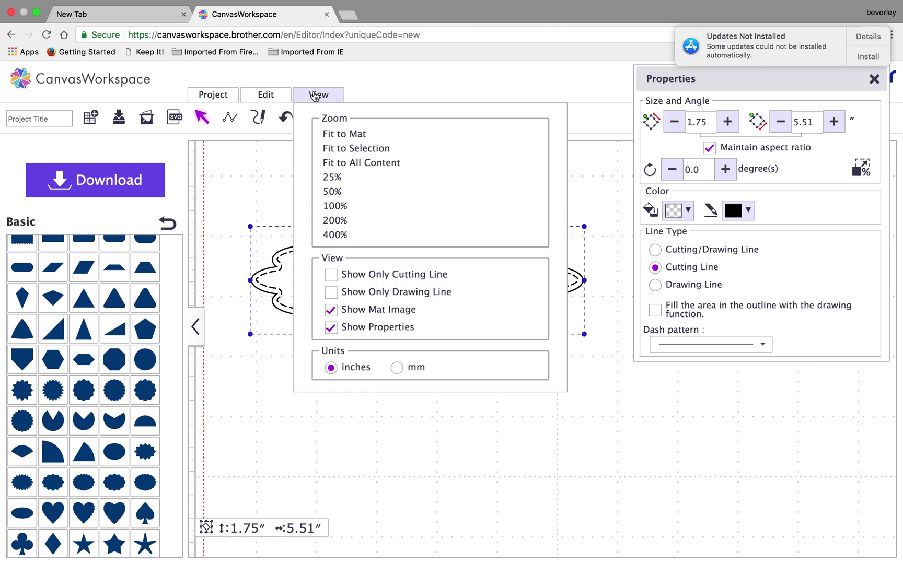
pyautogui.click(272, 99)
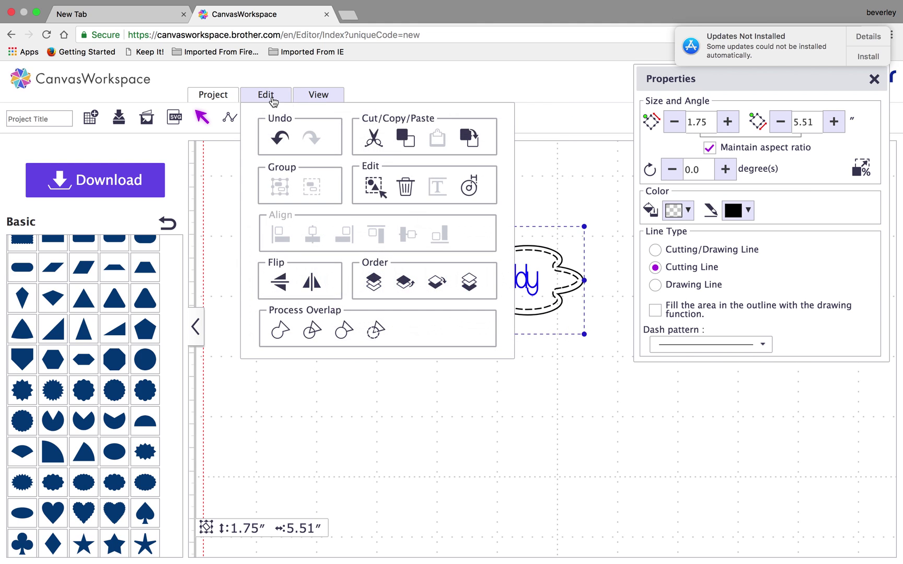
pyautogui.click(438, 290)
pyautogui.click(507, 448)
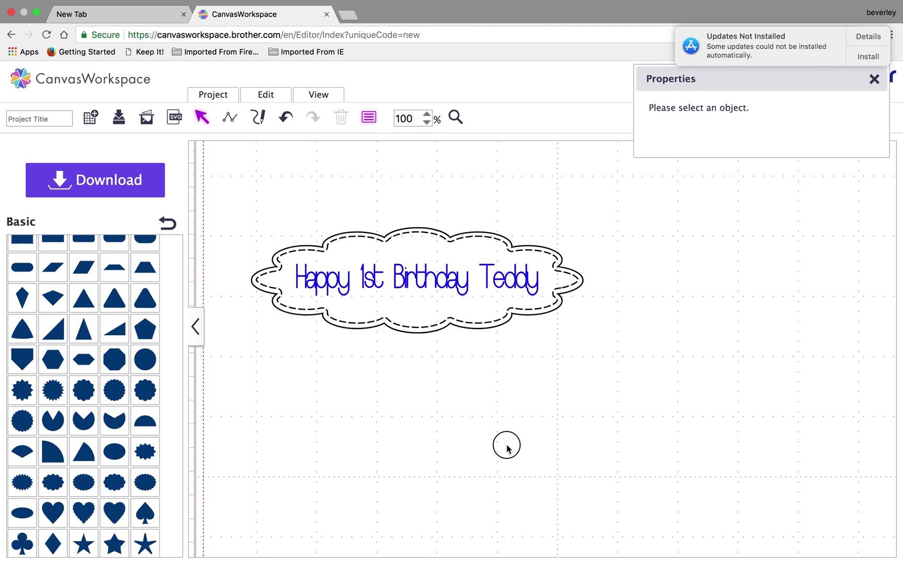
# Send the inner dashed cloud outline one layer back
pyautogui.click(483, 320)
pyautogui.click(273, 98)
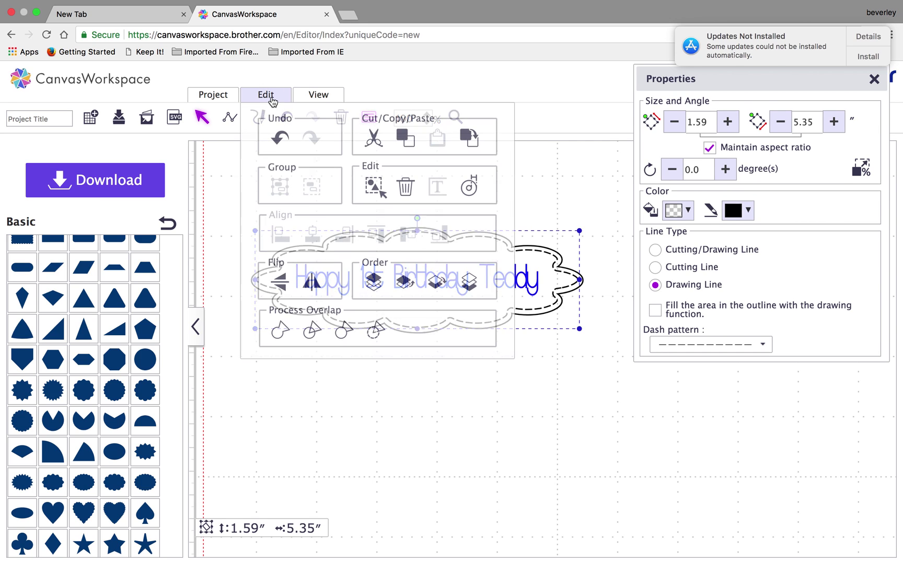
pyautogui.click(436, 291)
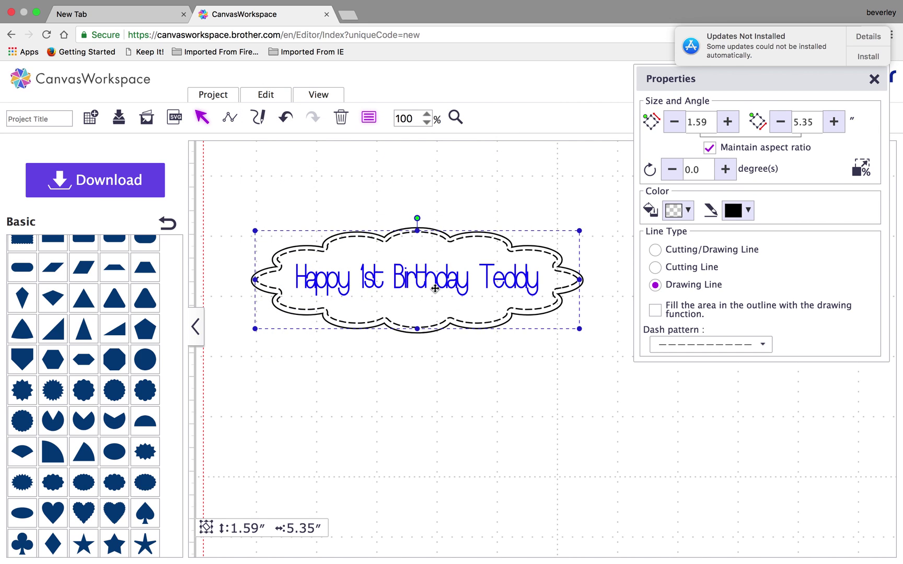
pyautogui.click(487, 376)
# Select the 'Happy 1st Birthday Teddy' text and confirm 'Fill the area' stays checked
pyautogui.click(452, 282)
pyautogui.click(526, 277)
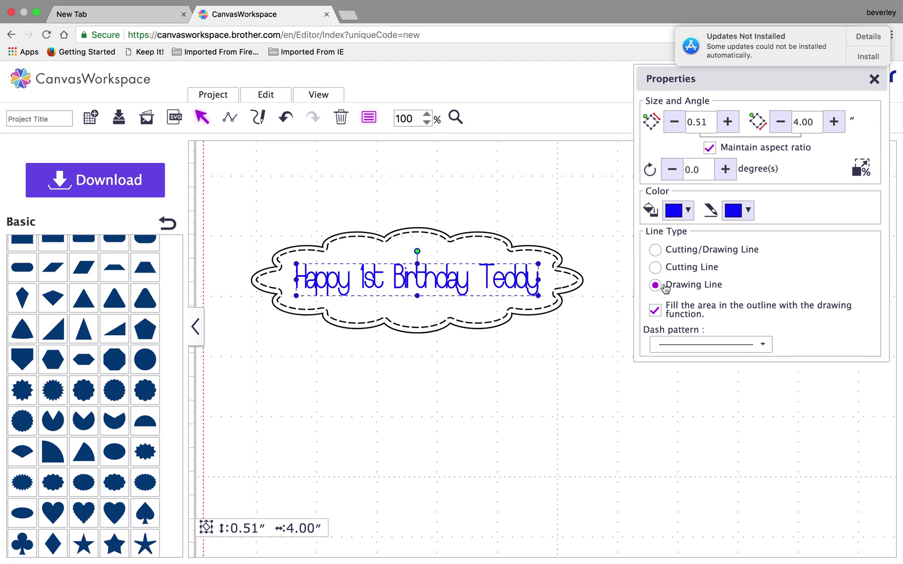
pyautogui.click(659, 312)
# Place a rounded triangle from the Basic shapes palette onto the mat
pyautogui.click(508, 456)
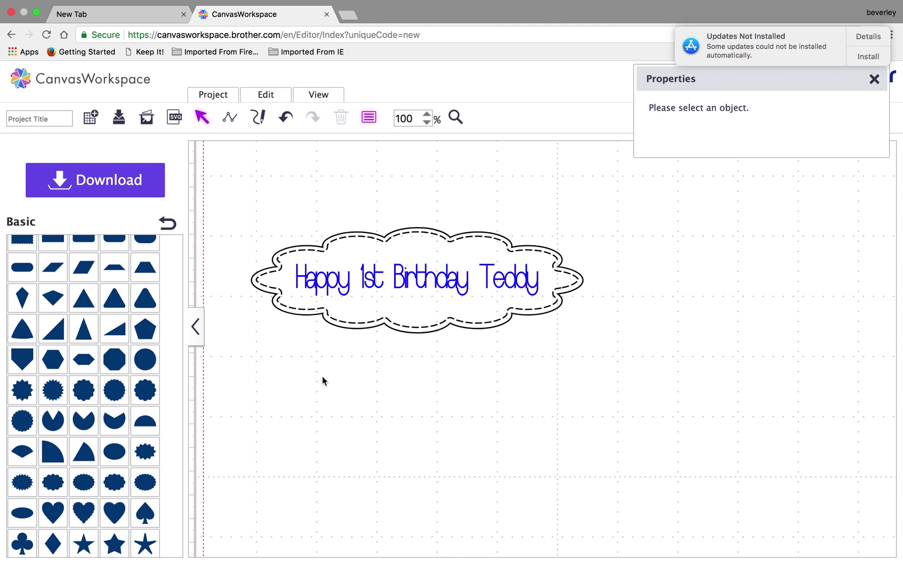
pyautogui.click(142, 308)
pyautogui.moveTo(141, 307); pyautogui.dragTo(507, 317)
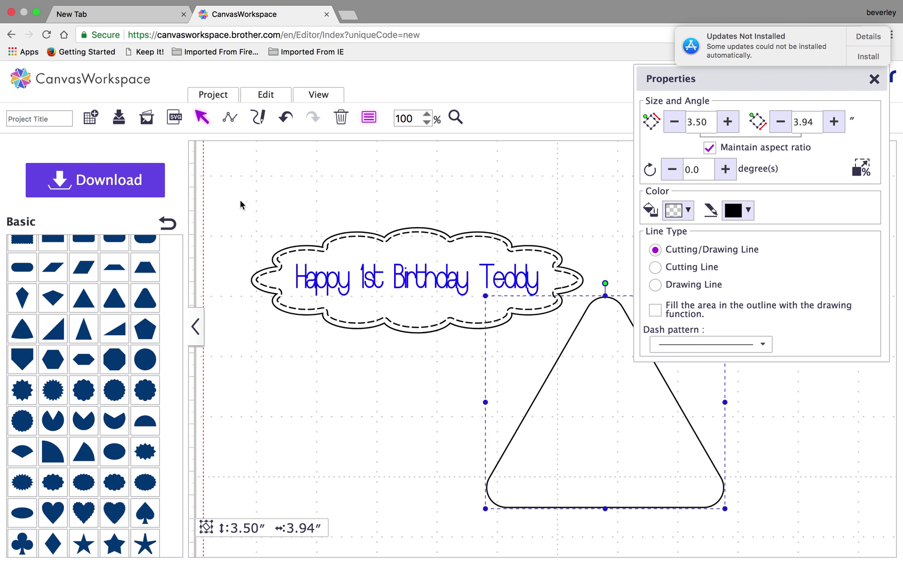
pyautogui.click(391, 411)
# Move the cloud and text together up toward the top of the mat
pyautogui.moveTo(239, 207); pyautogui.dragTo(398, 312)
pyautogui.moveTo(393, 244); pyautogui.dragTo(366, 143)
pyautogui.moveTo(560, 379); pyautogui.dragTo(362, 376)
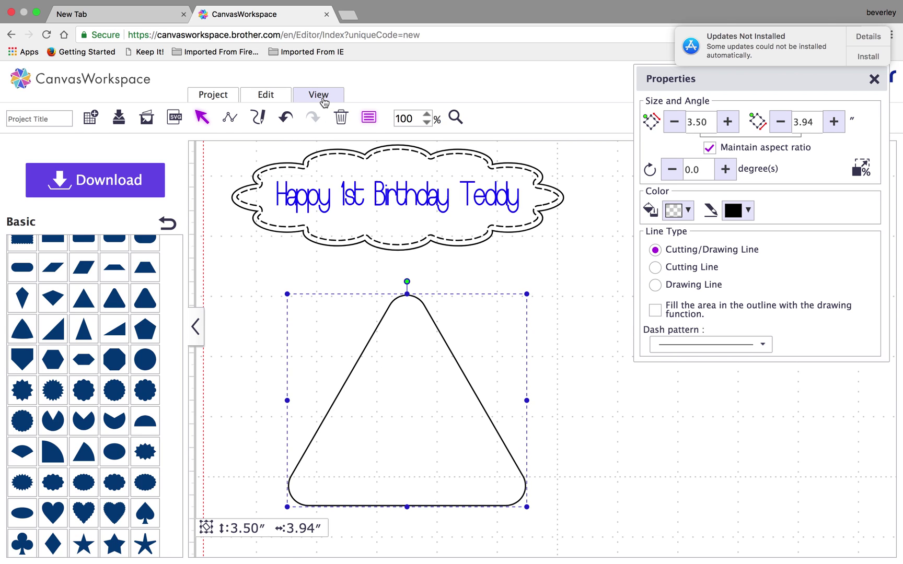
# Add a 0.12-inch inward offset line to the rounded triangle, with round corners
pyautogui.click(276, 98)
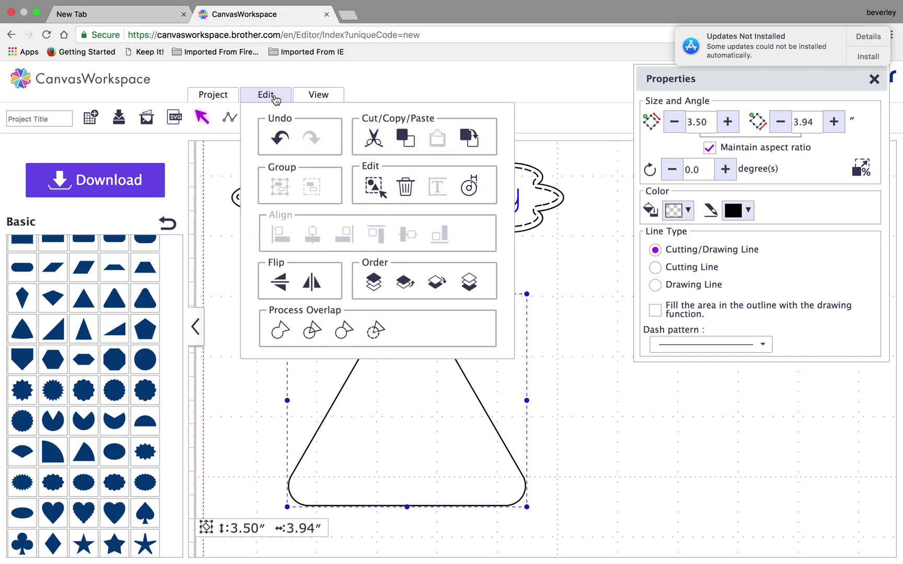
pyautogui.click(476, 190)
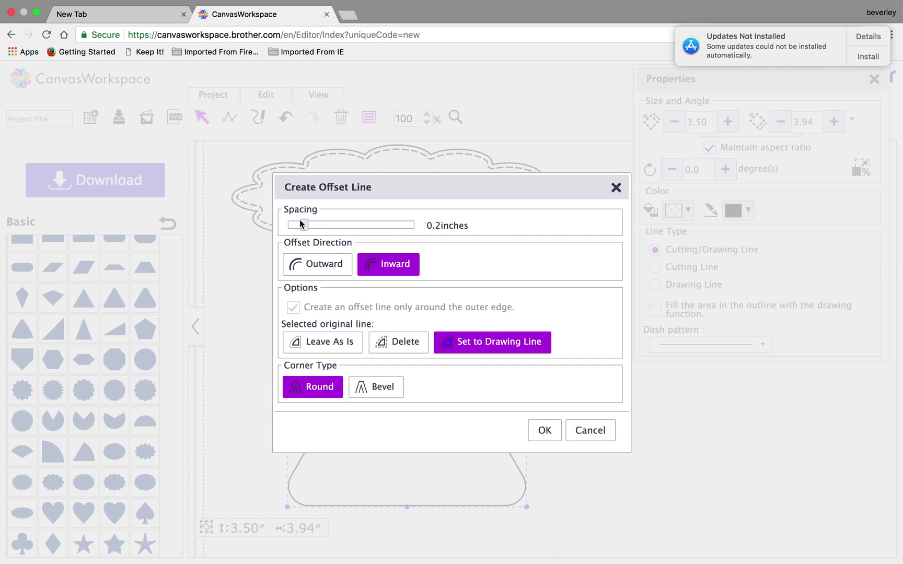
pyautogui.moveTo(304, 225); pyautogui.dragTo(292, 226)
pyautogui.click(546, 433)
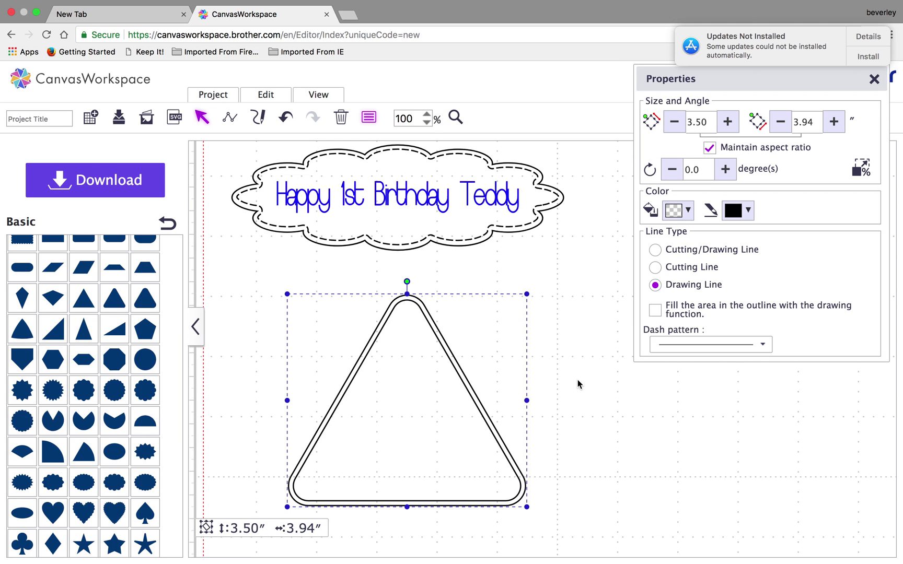
pyautogui.click(632, 432)
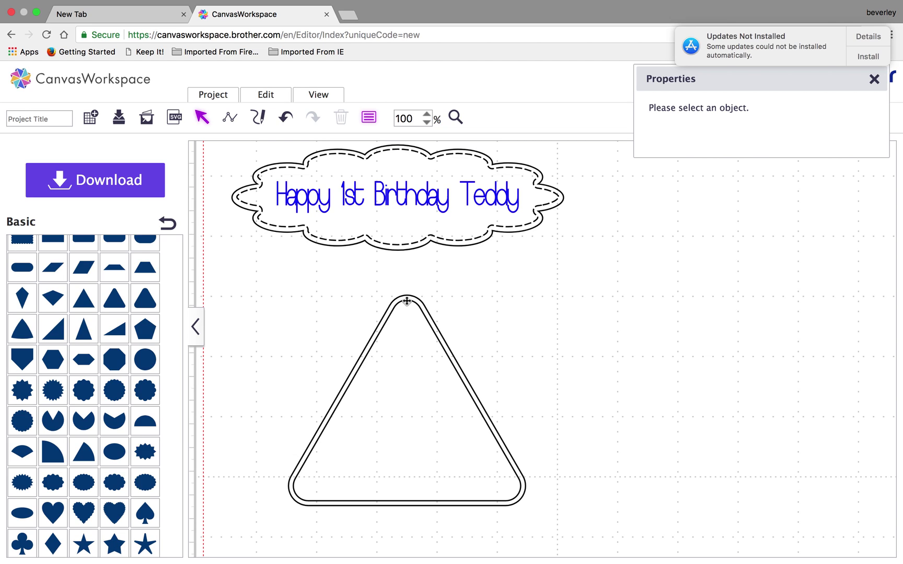
# Make the triangle's inner outline a drawing line with the fine dashed pattern
pyautogui.click(407, 301)
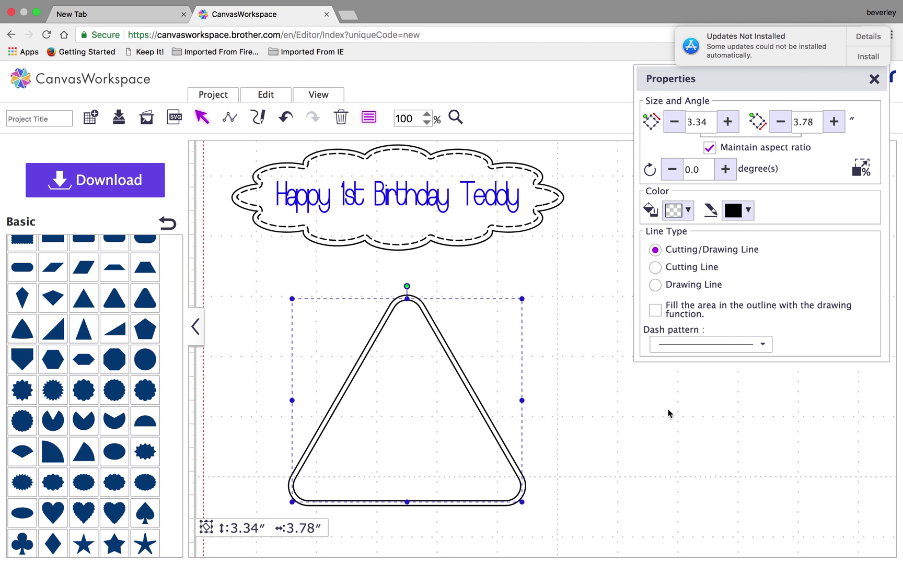
pyautogui.click(706, 286)
pyautogui.click(764, 344)
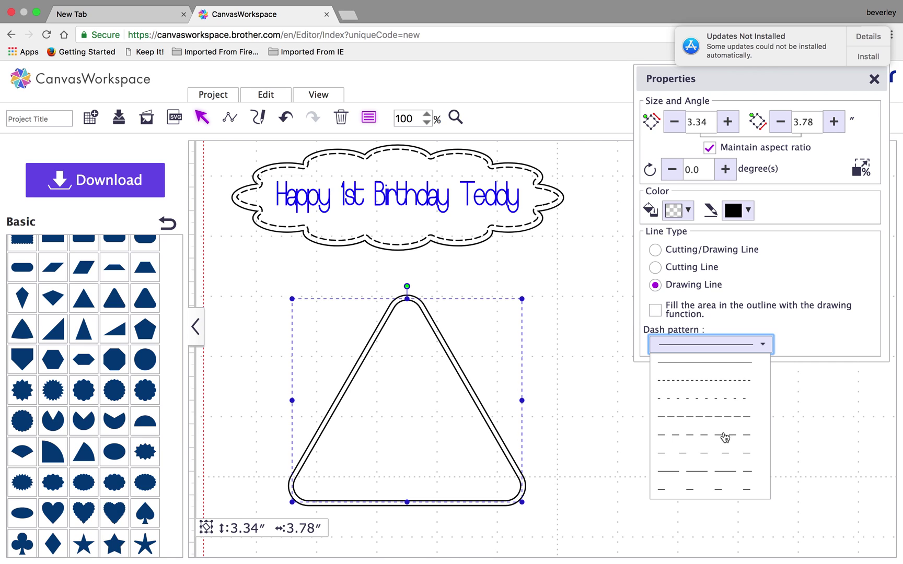
pyautogui.click(735, 383)
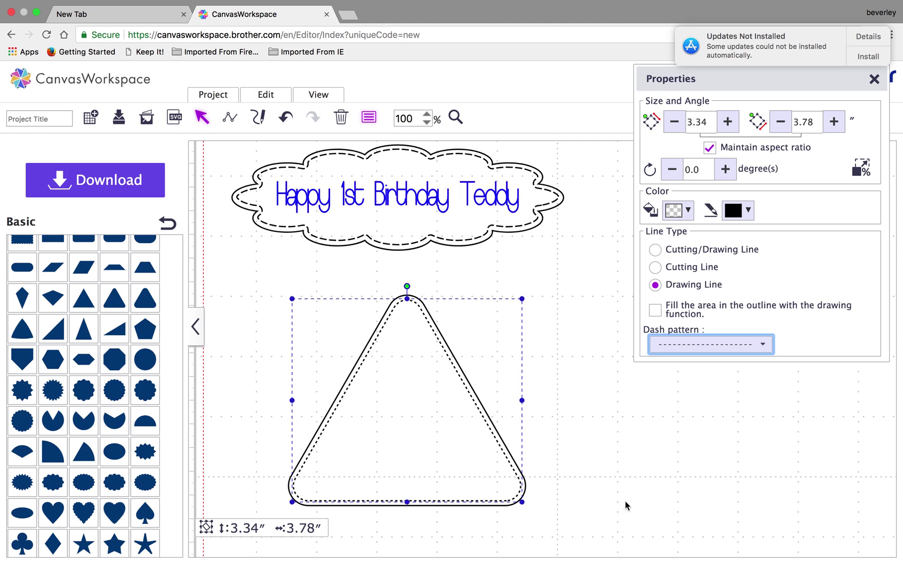
pyautogui.click(614, 491)
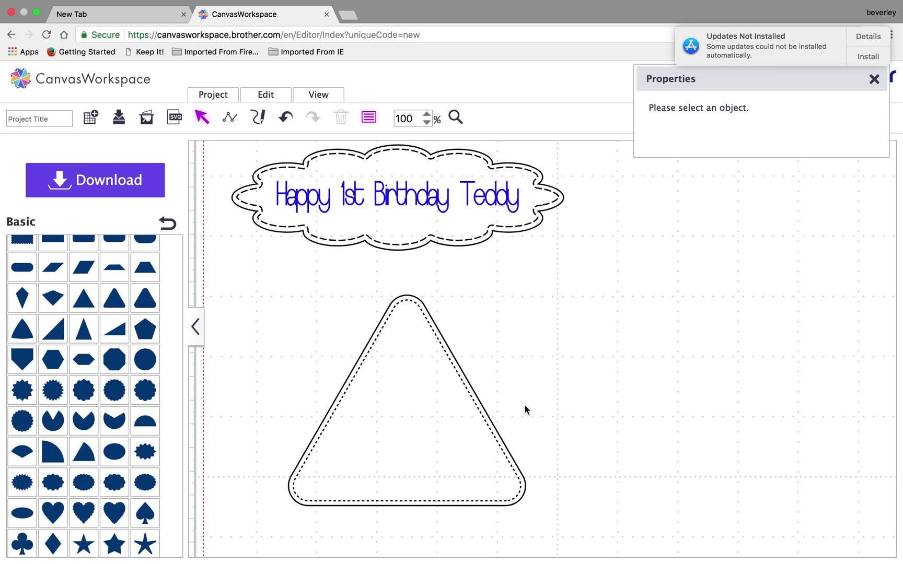
# Set the triangle's outer outline to Cutting Line and recheck the inner outline
pyautogui.click(475, 386)
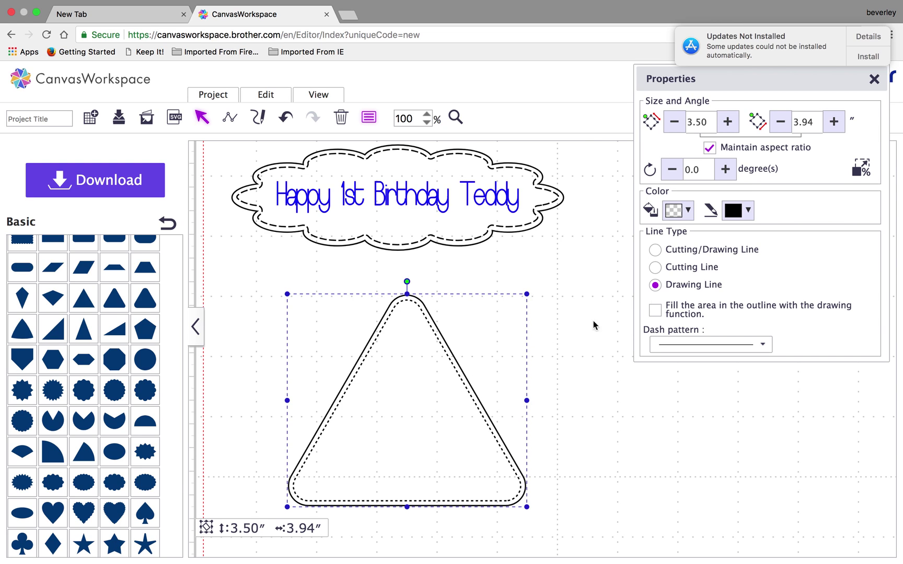
pyautogui.click(655, 267)
pyautogui.click(549, 430)
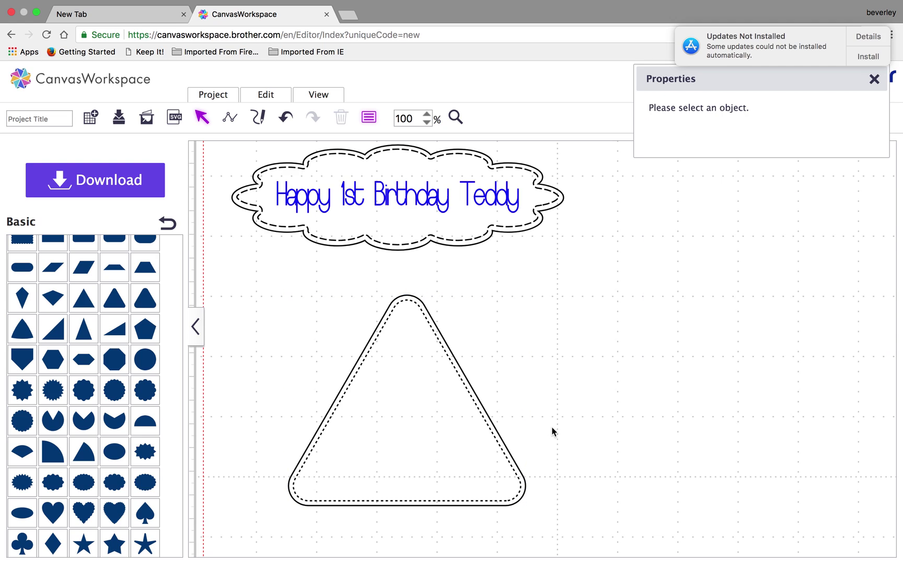
pyautogui.click(473, 403)
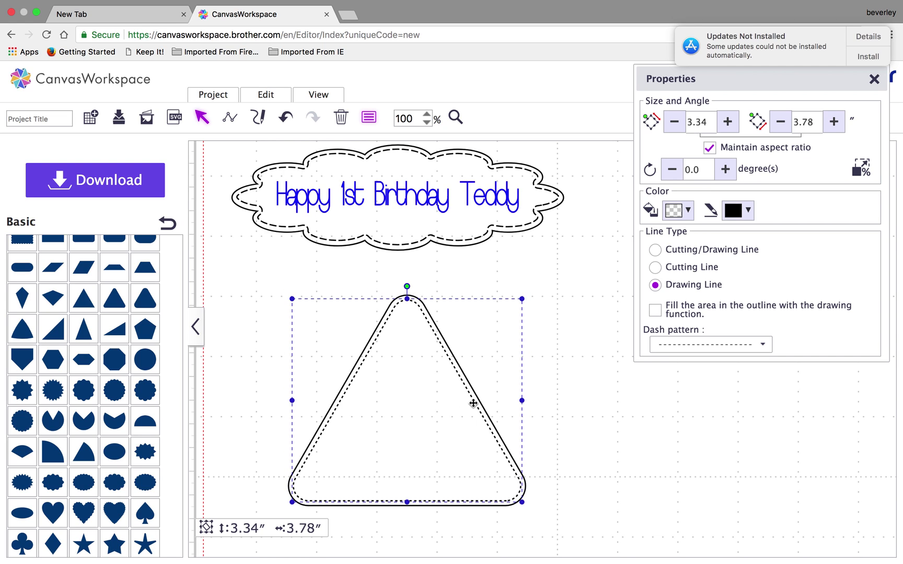
pyautogui.click(626, 440)
pyautogui.moveTo(308, 273); pyautogui.dragTo(436, 334)
pyautogui.click(622, 391)
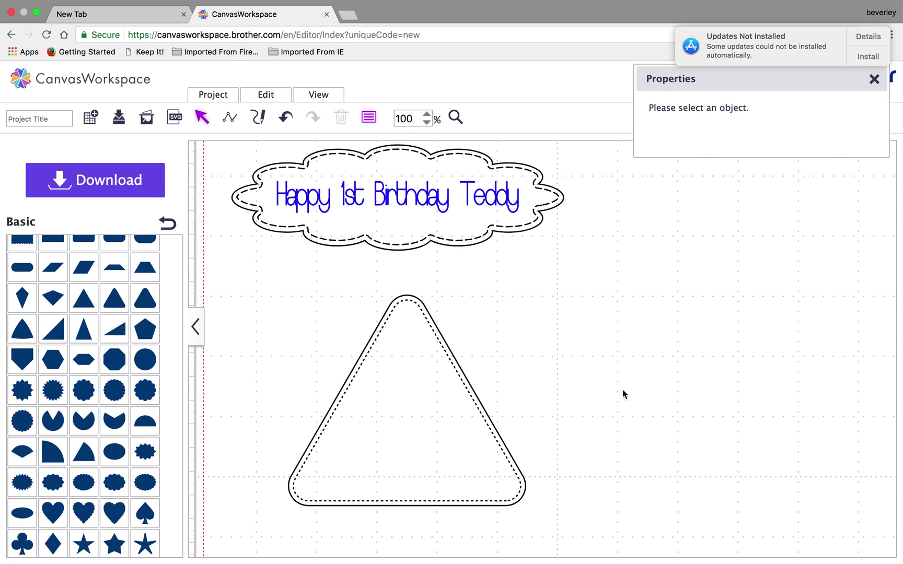
pyautogui.click(409, 296)
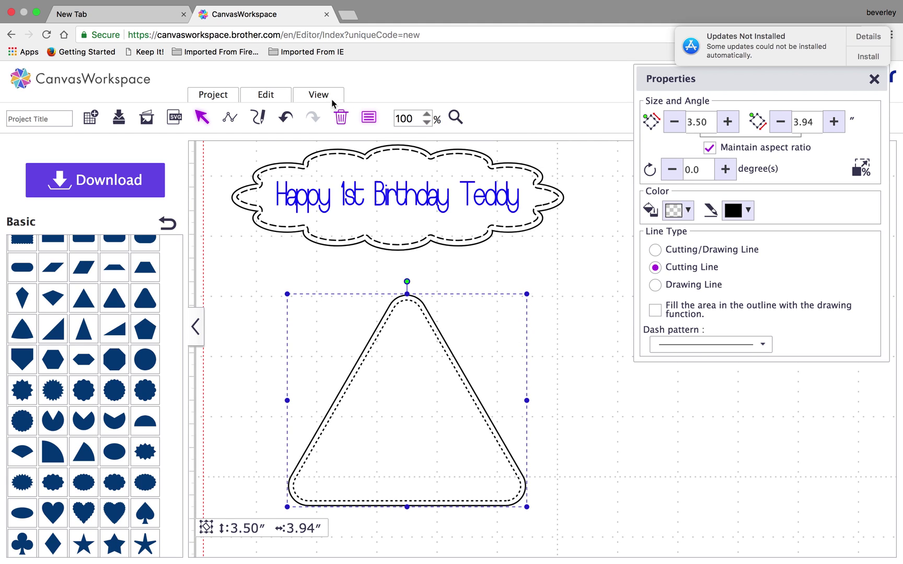
# Create a 0.12-inch outward offset line around the rounded triangle with round corners
pyautogui.click(636, 388)
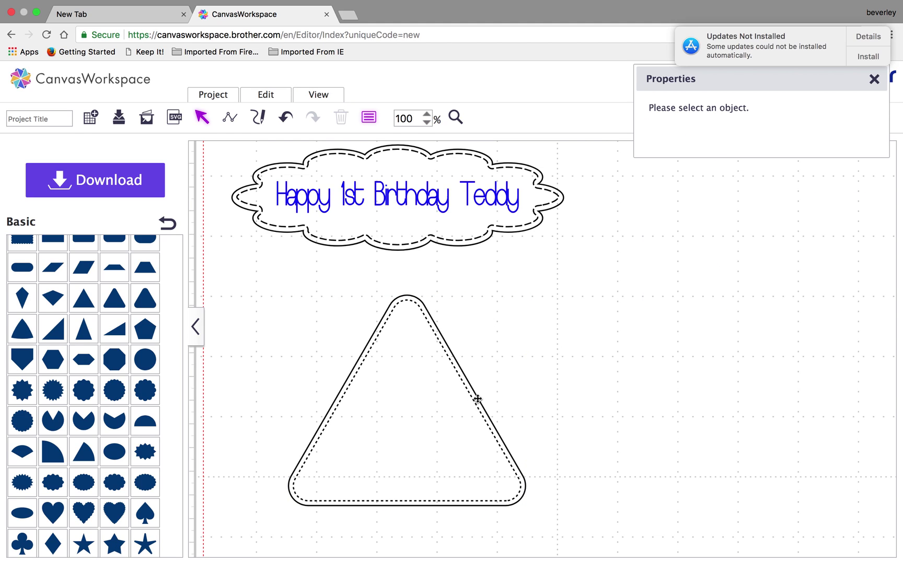
pyautogui.click(477, 398)
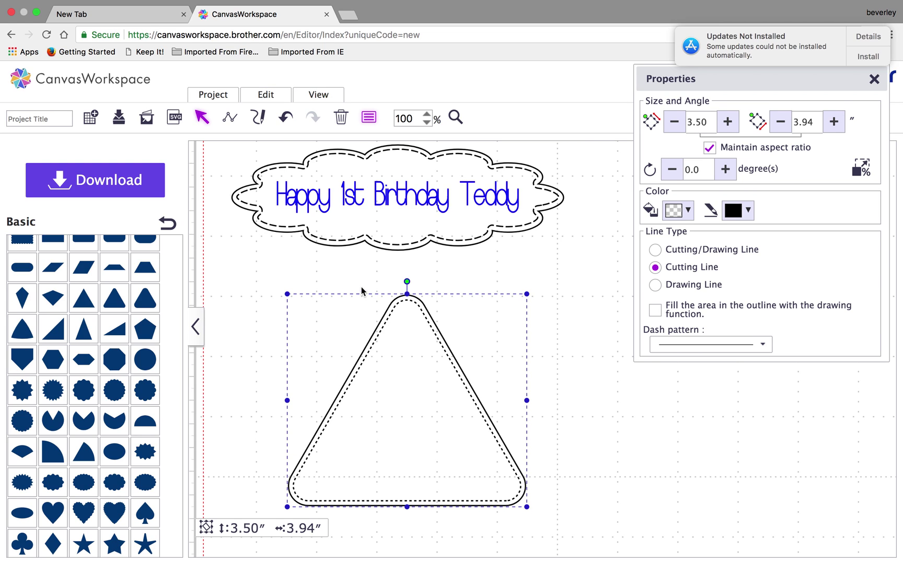
pyautogui.click(318, 97)
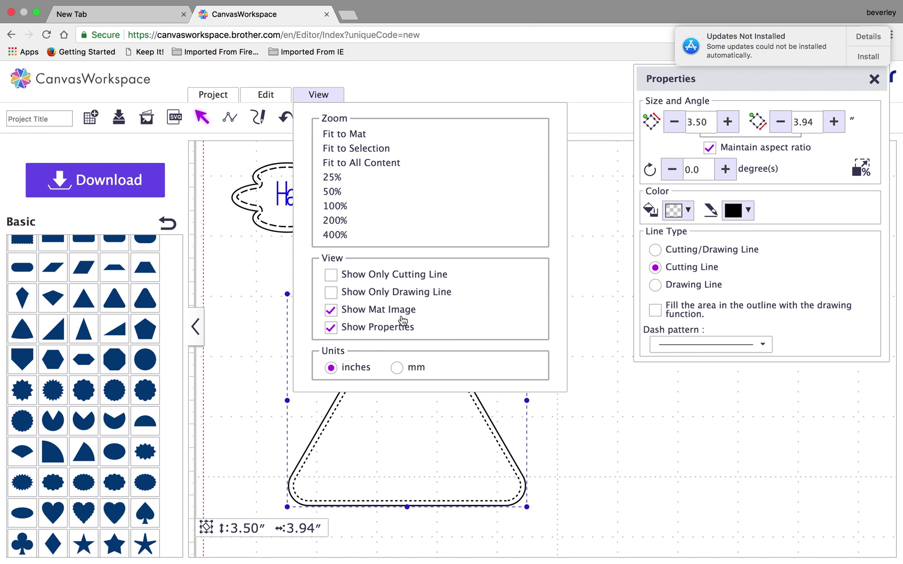
pyautogui.click(264, 98)
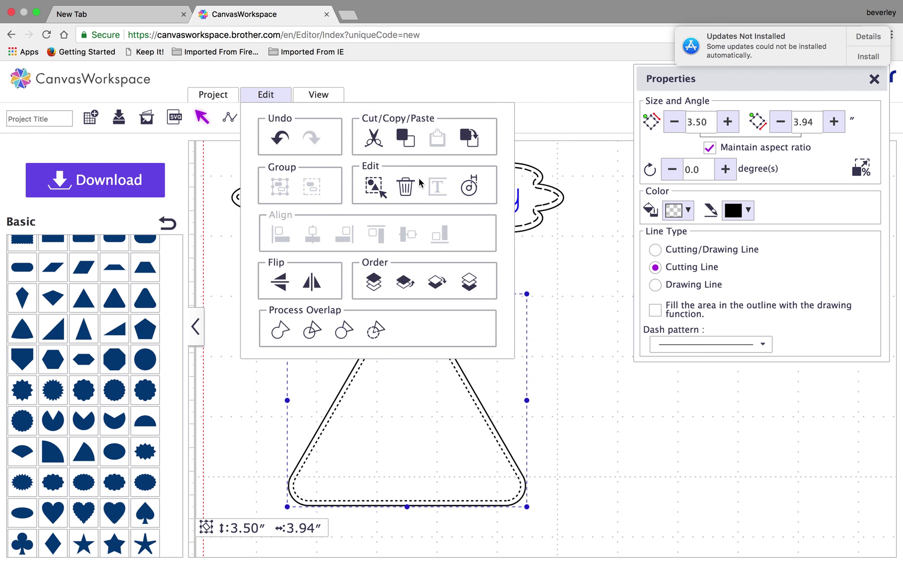
pyautogui.click(470, 189)
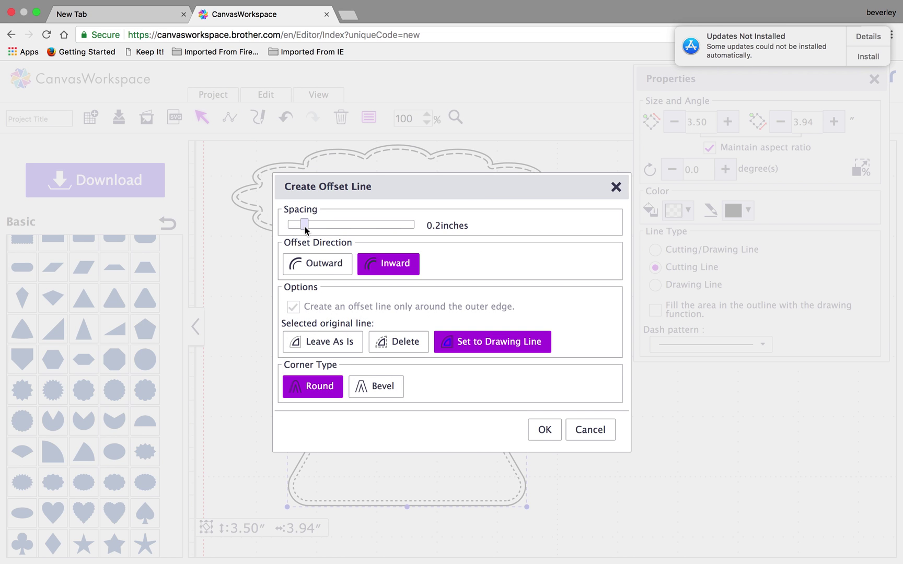
pyautogui.moveTo(304, 225); pyautogui.dragTo(299, 228)
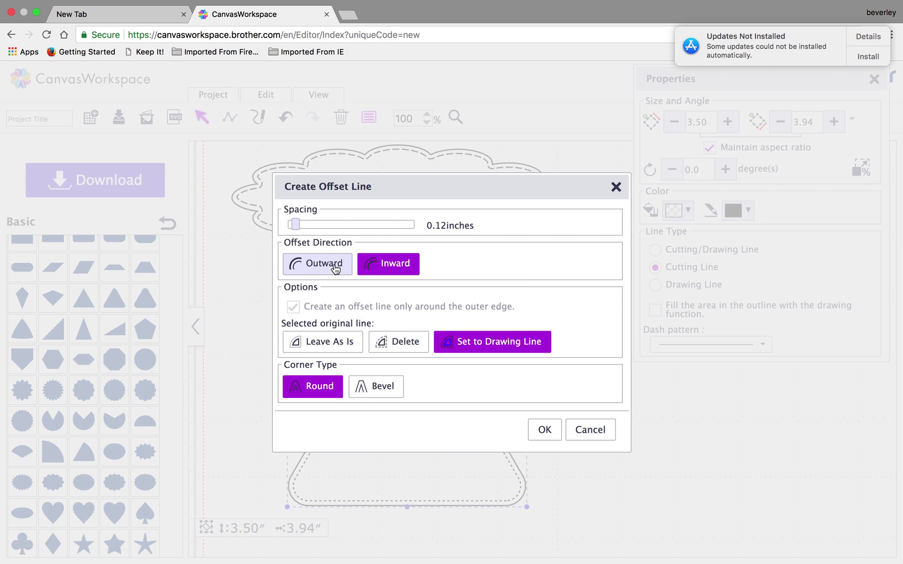
pyautogui.click(334, 268)
pyautogui.click(548, 431)
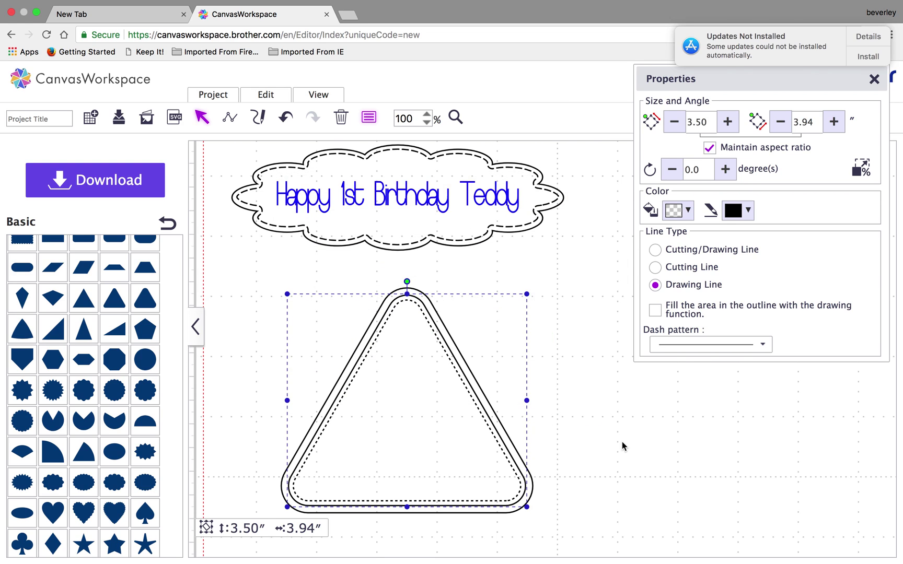
# Send the 3.74 × 4.18 inch outer triangle outline backward, then to the back
pyautogui.click(623, 442)
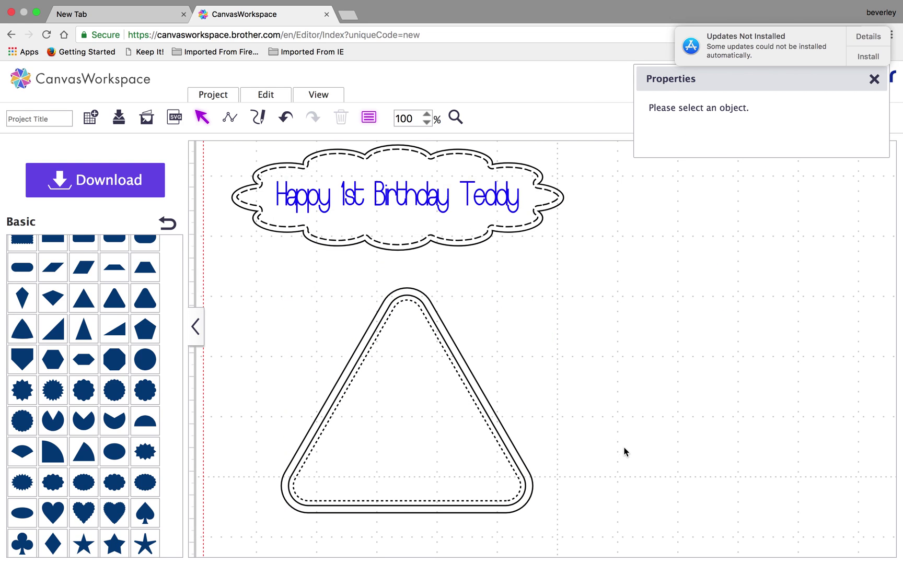
pyautogui.click(494, 418)
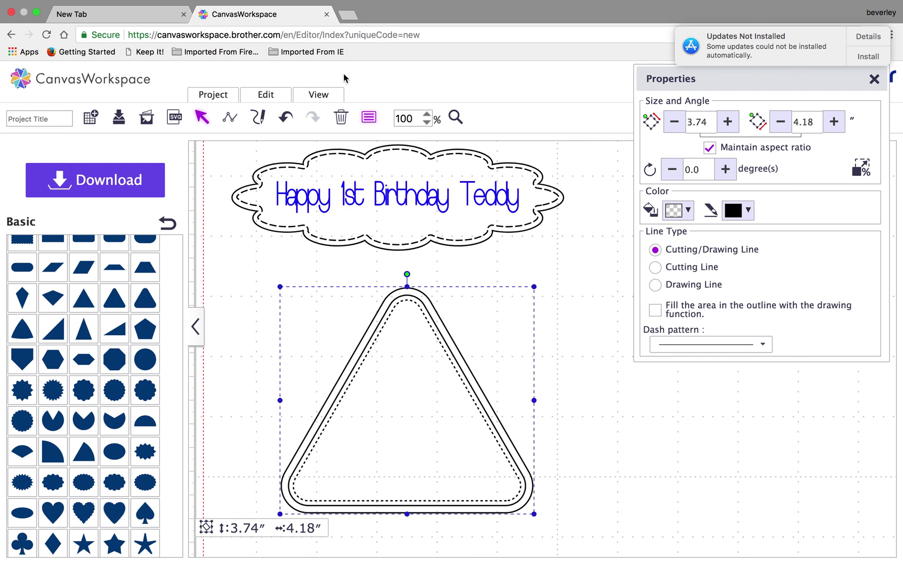
pyautogui.click(276, 100)
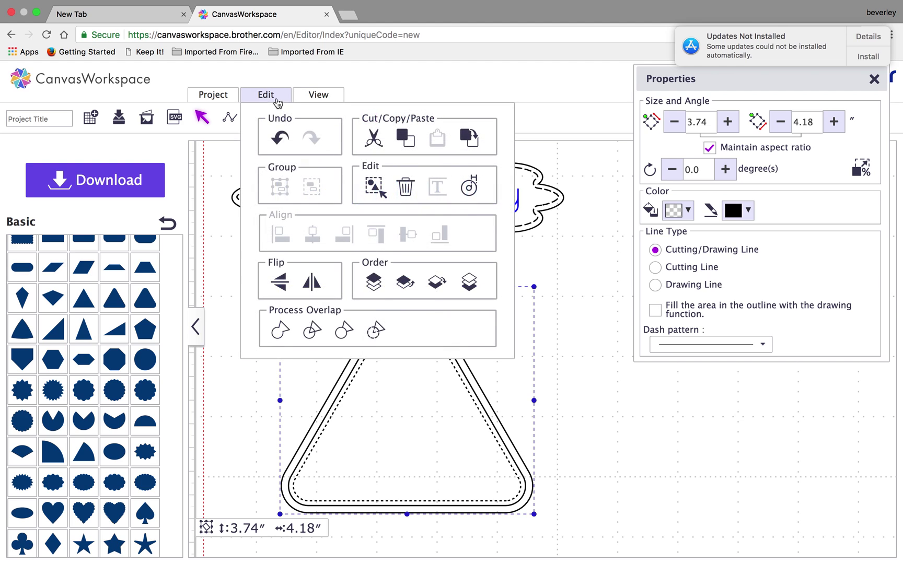
pyautogui.click(433, 284)
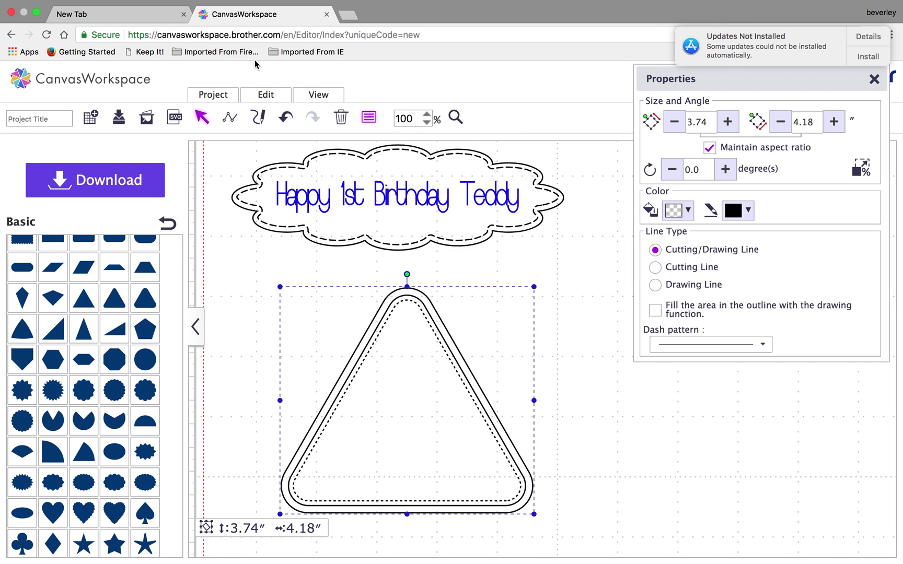
pyautogui.click(265, 94)
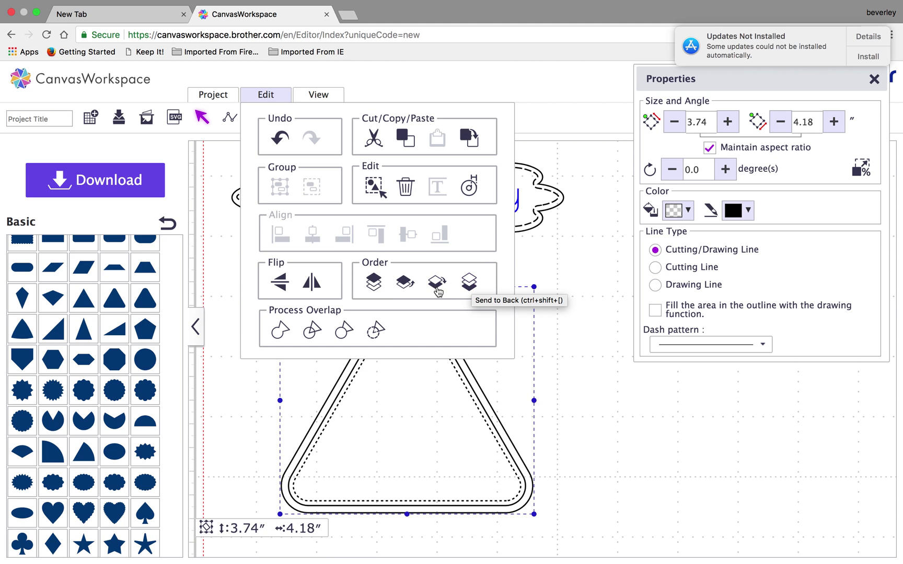
pyautogui.click(469, 285)
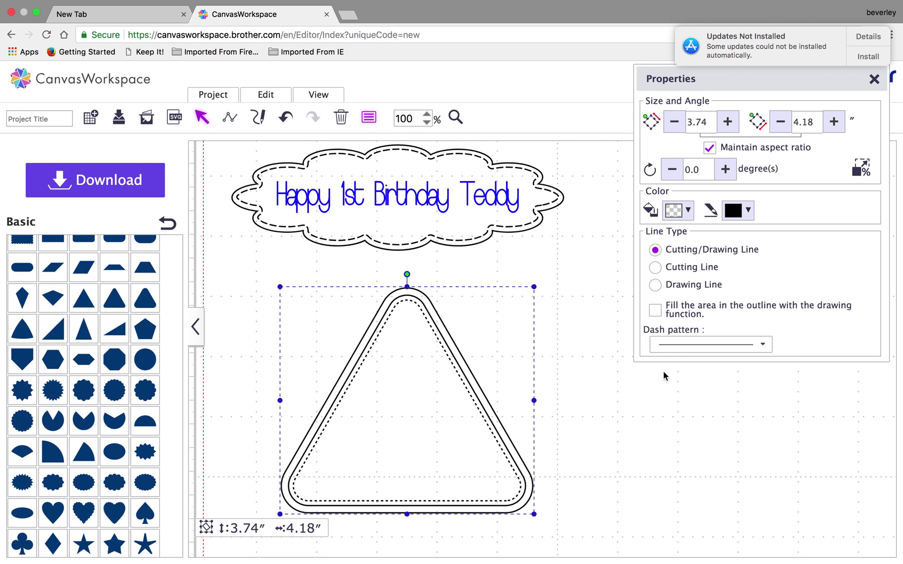
# Fill the outer triangle yellow-orange and the inner solid triangle white
pyautogui.click(690, 212)
pyautogui.click(713, 275)
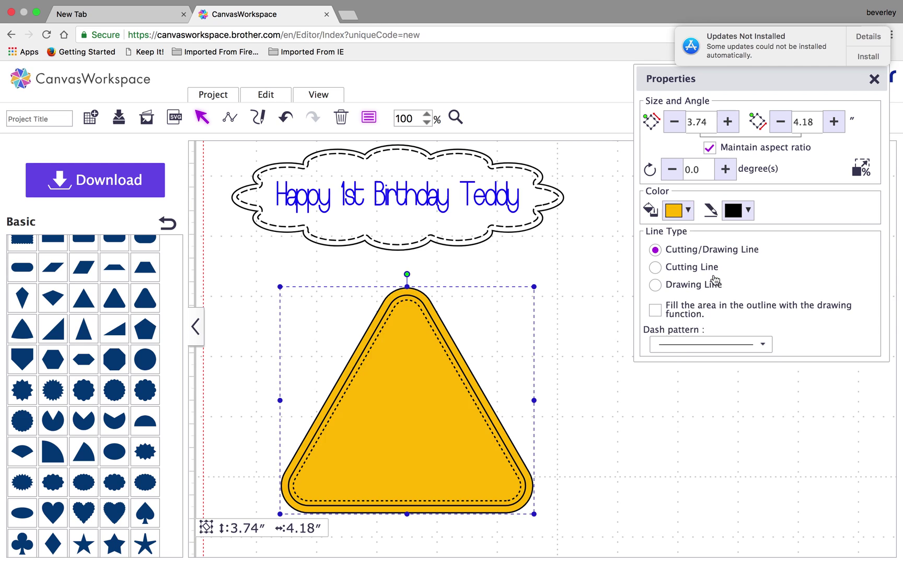
pyautogui.click(409, 395)
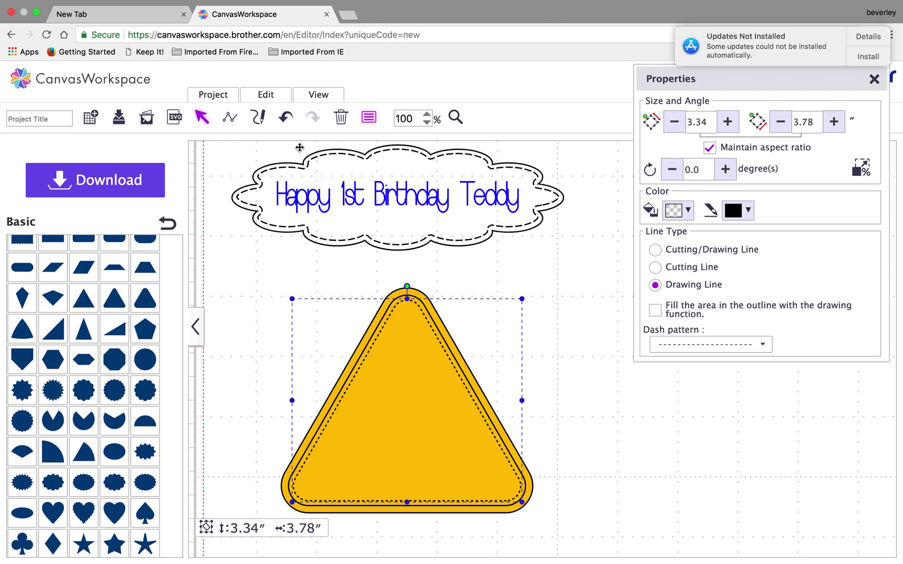
pyautogui.click(413, 298)
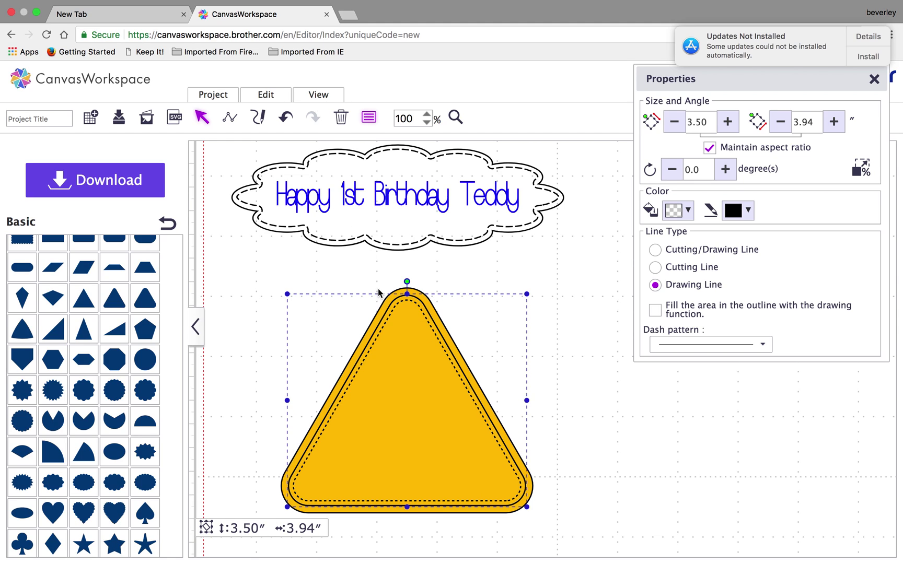
pyautogui.click(678, 210)
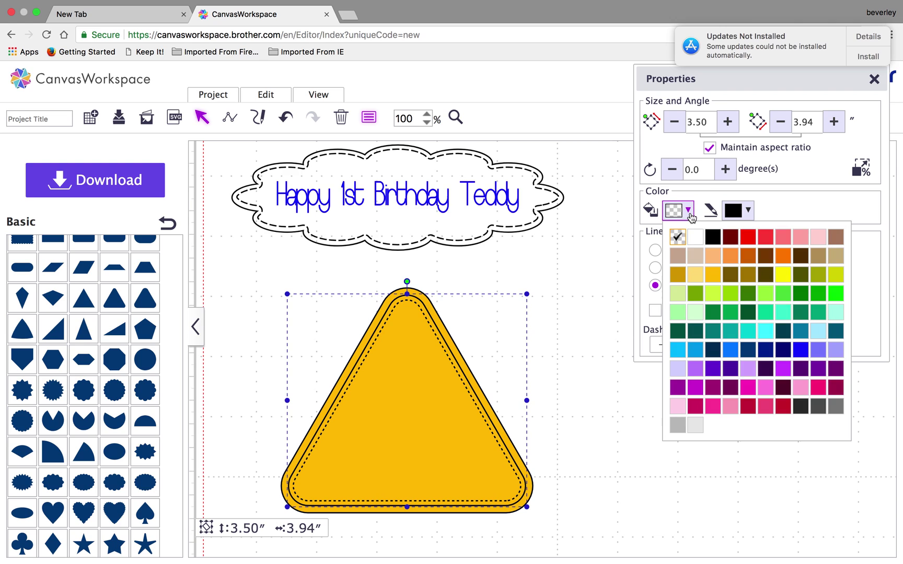
pyautogui.click(695, 239)
pyautogui.click(625, 458)
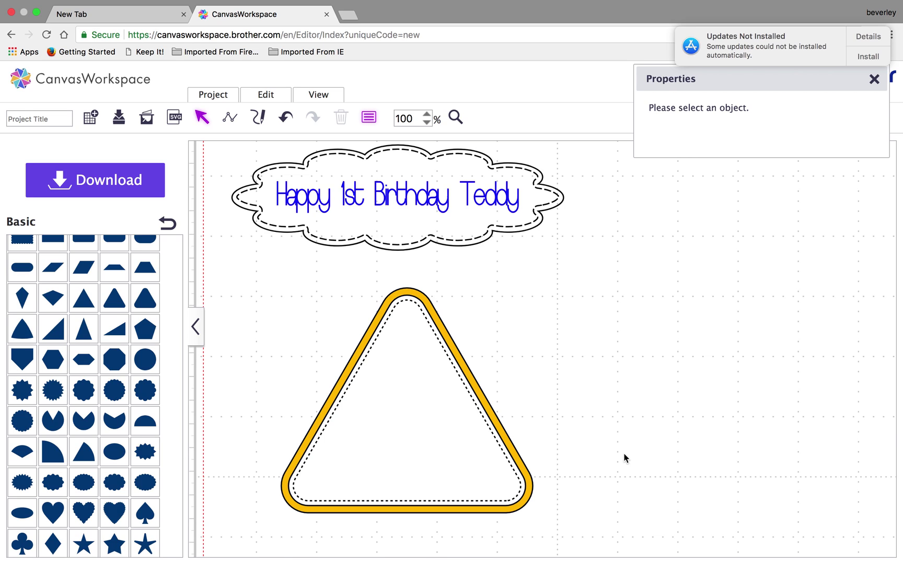
# Title the project 'teddy birthday' and save it
pyautogui.click(29, 117)
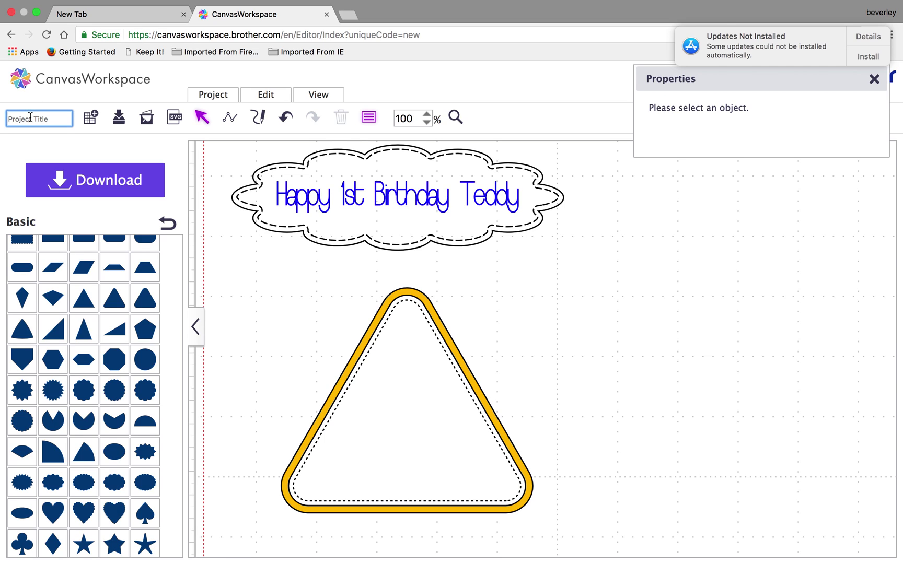
pyautogui.write('teddy birthday')
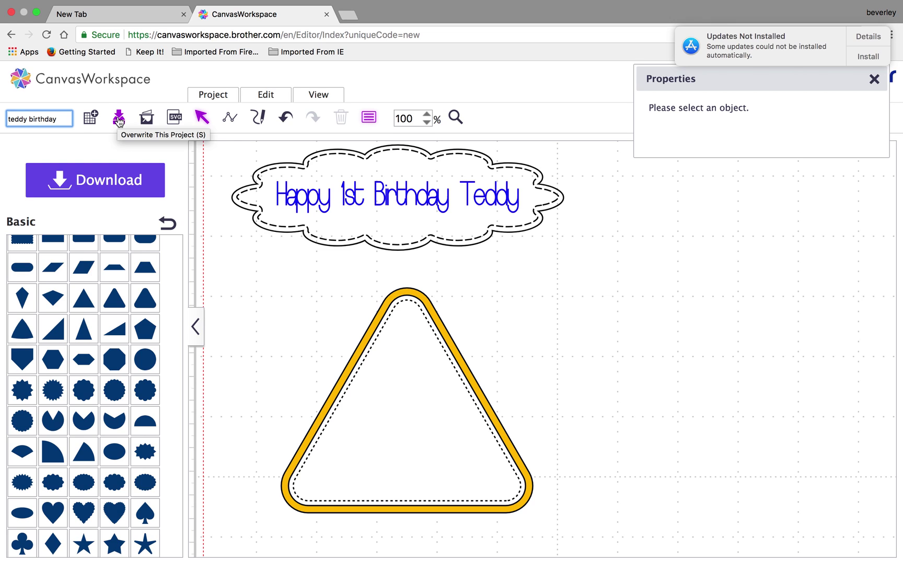
pyautogui.click(120, 121)
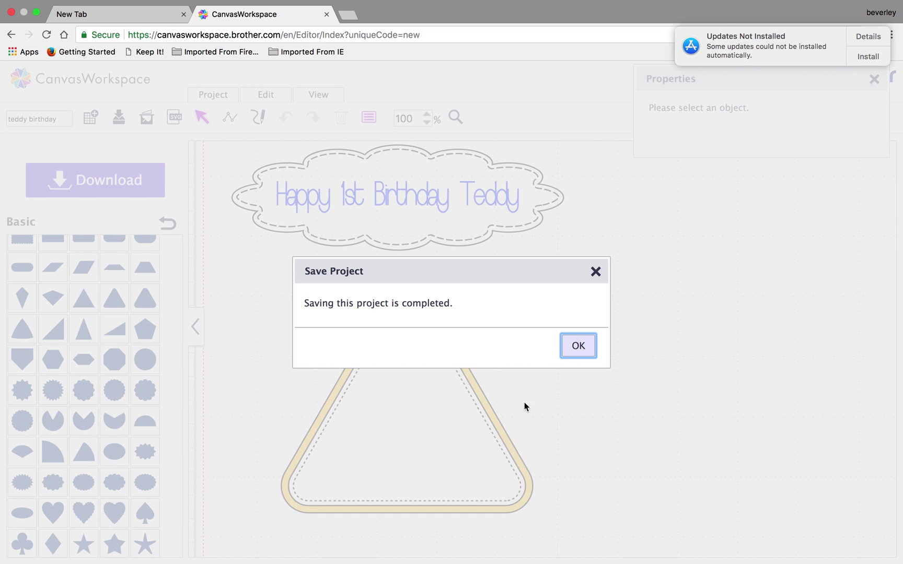
pyautogui.click(582, 349)
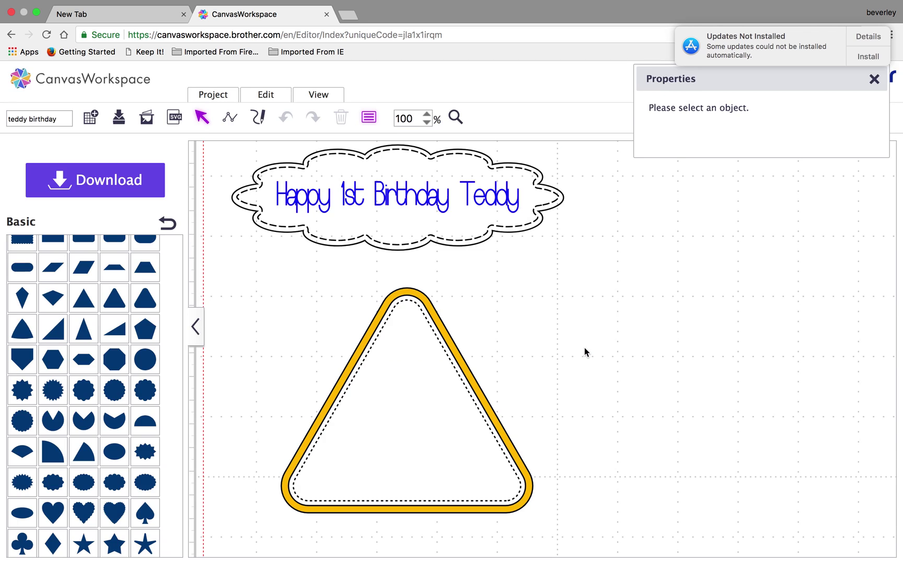
# Download the design as teddy_birthday.fcm, accepting the small-elements notice
pyautogui.click(110, 182)
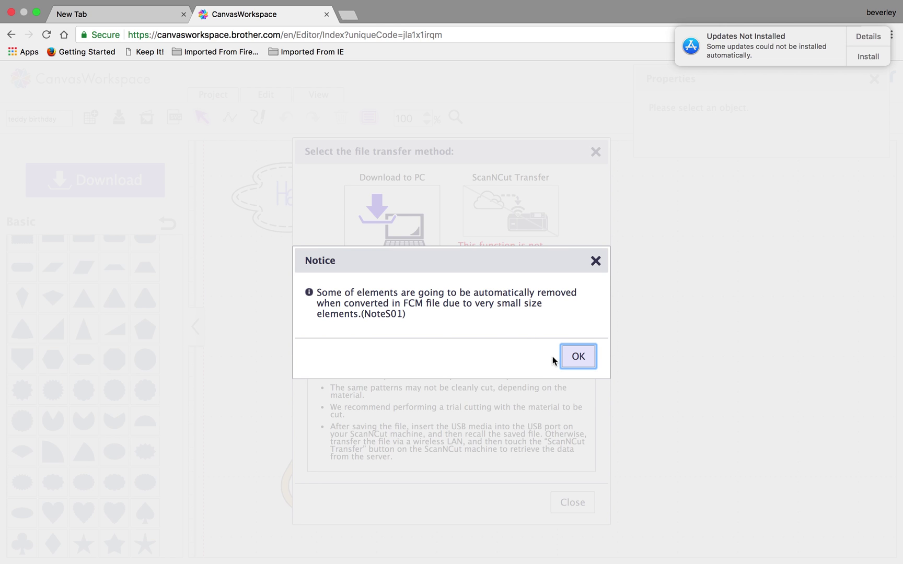
pyautogui.click(575, 357)
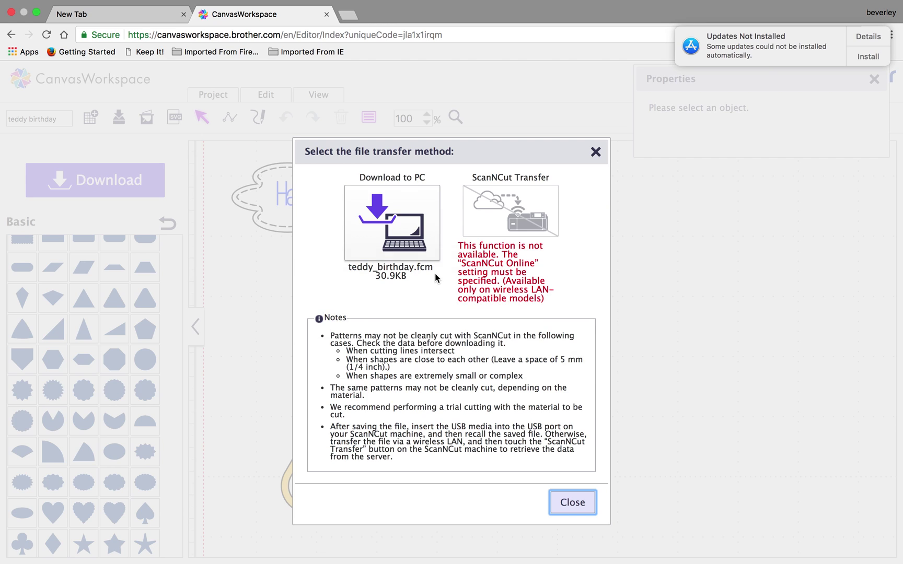